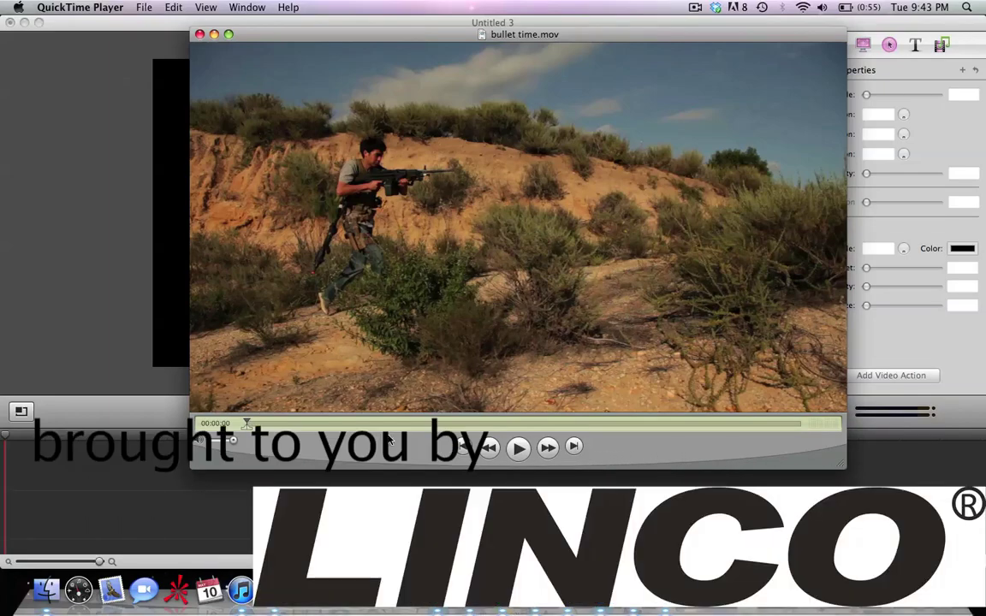
Play and pause the bullet time.mov render, then minimize its QuickTime window to the Dock
{"action": "left_click", "coordinate": [519, 448]}
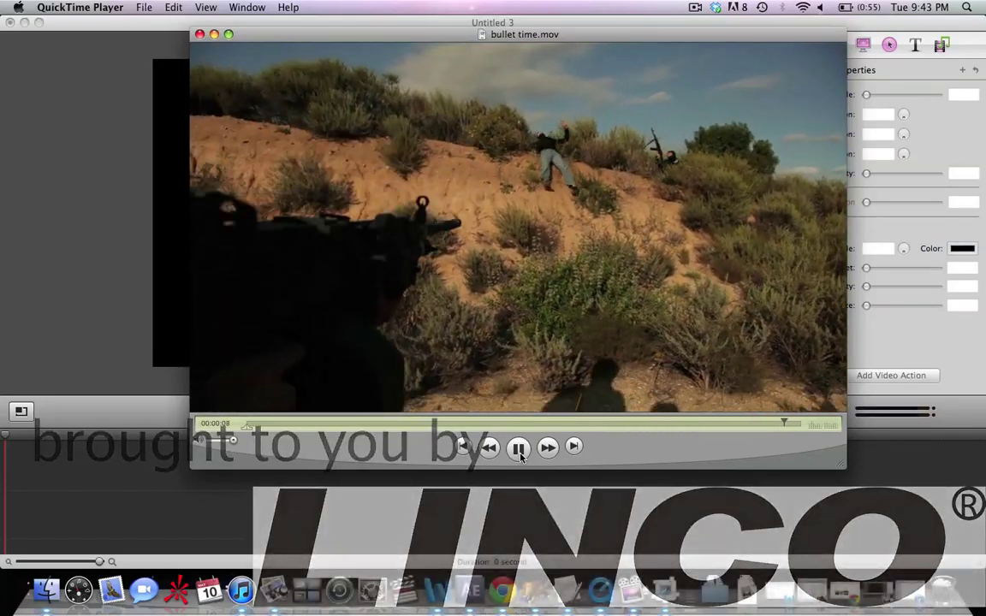
{"action": "left_click", "coordinate": [520, 452]}
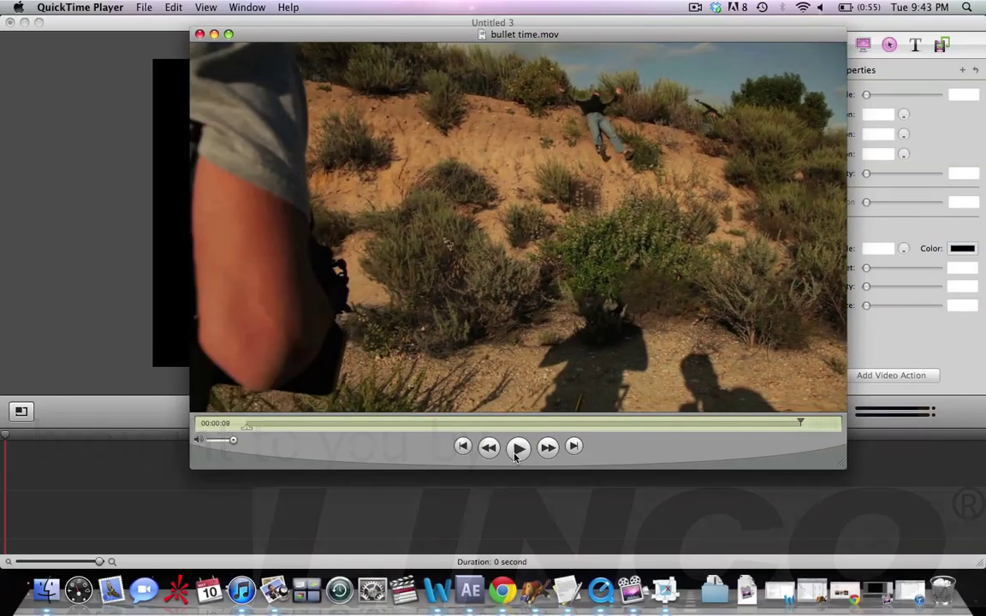
{"action": "left_click", "coordinate": [214, 35]}
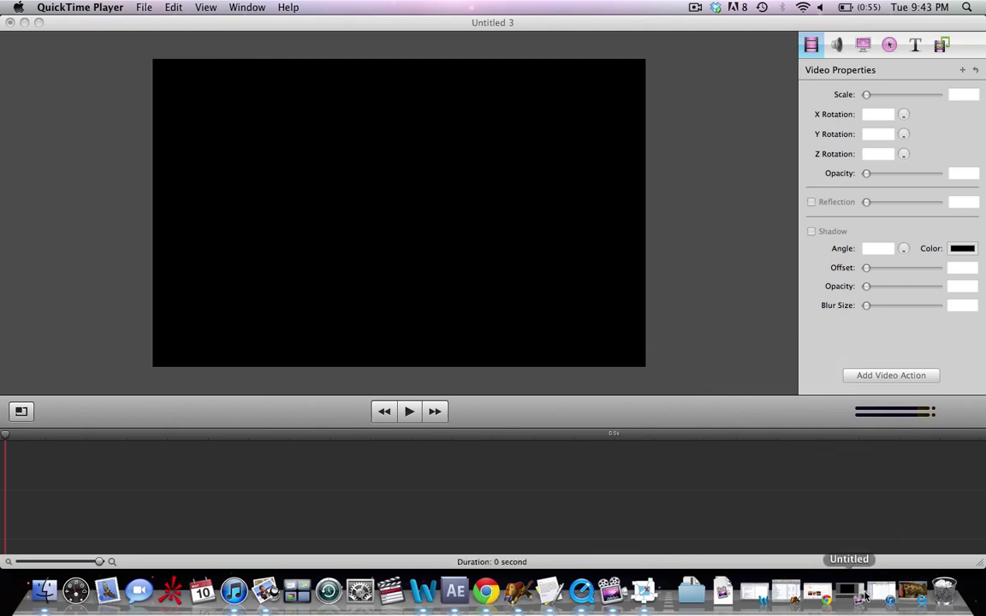
Bring up PFTrack and scrub the MVI_4499 freeze shot's solved camera from frame 44 to 96
{"action": "left_click", "coordinate": [637, 589]}
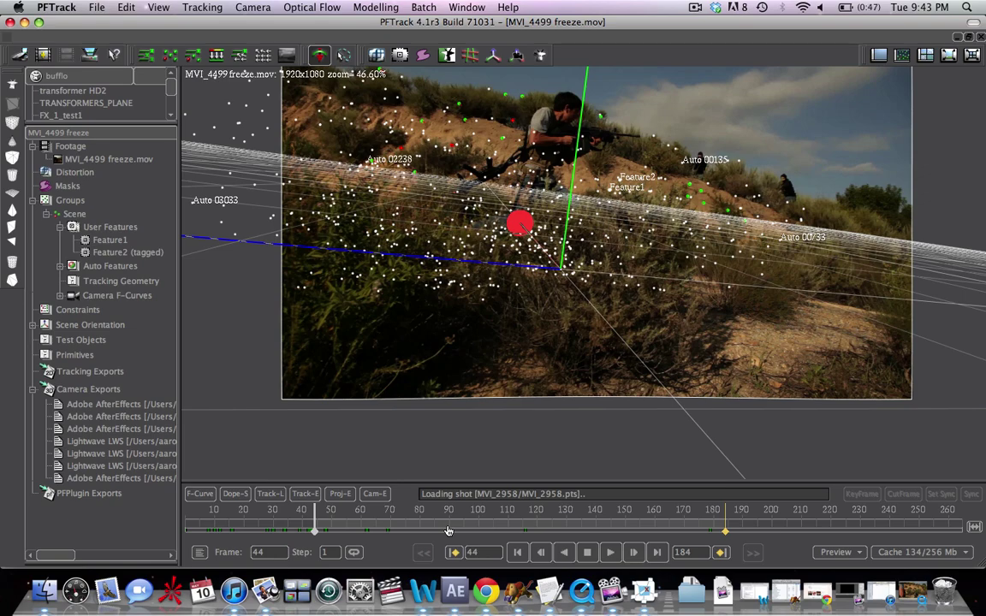
{"action": "left_click_drag", "start_coordinate": [448, 531], "coordinate": [427, 527]}
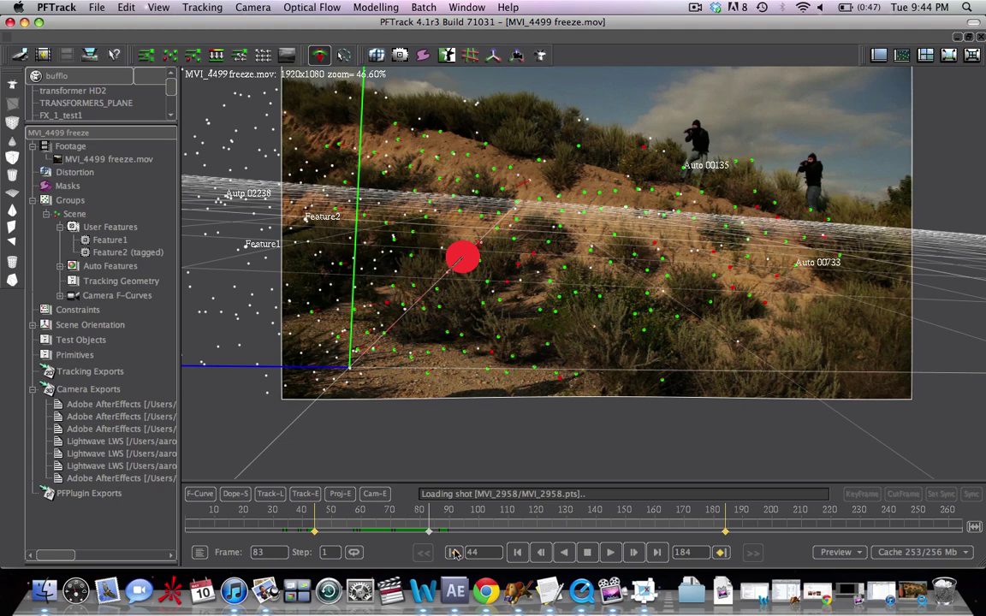
{"action": "left_click_drag", "start_coordinate": [430, 528], "coordinate": [467, 528]}
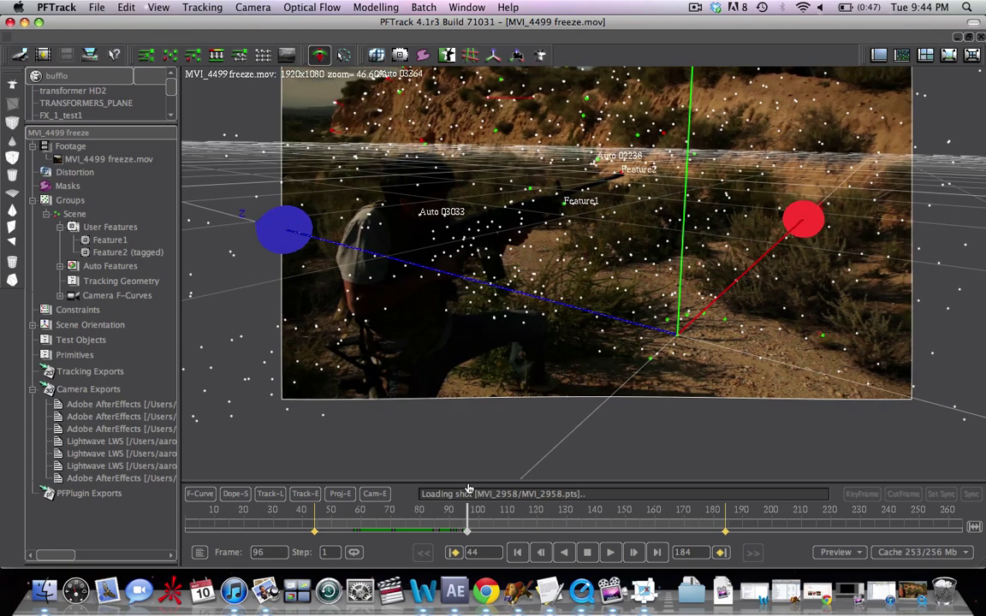
{"action": "left_click", "coordinate": [251, 7]}
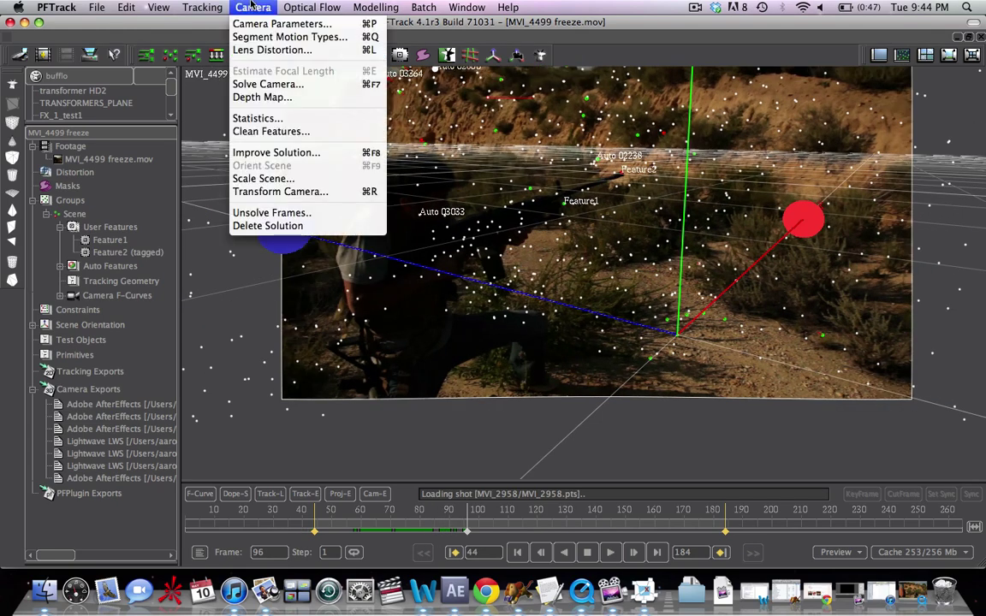
{"action": "left_click", "coordinate": [240, 48]}
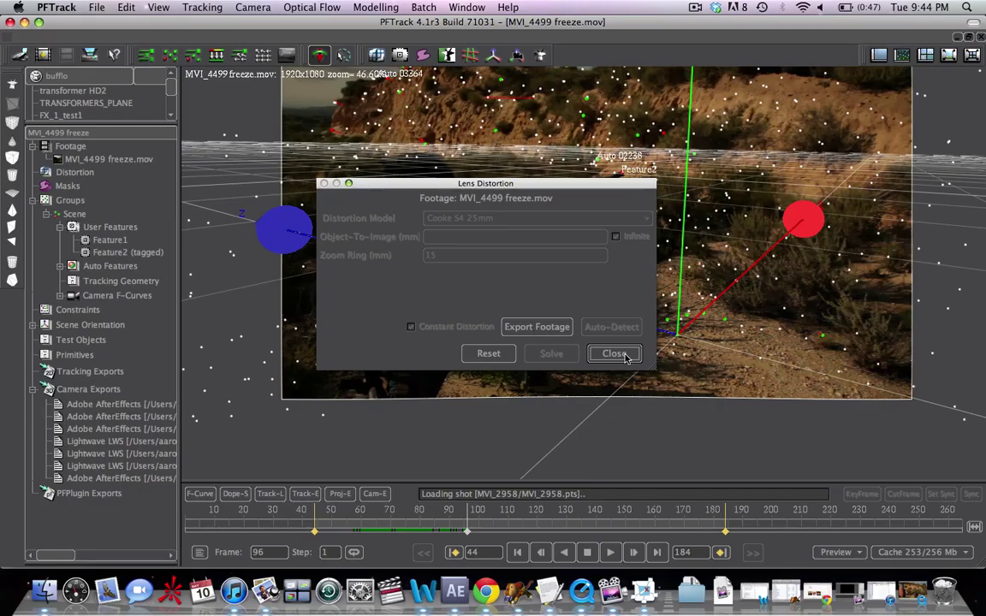
{"action": "left_click", "coordinate": [613, 354]}
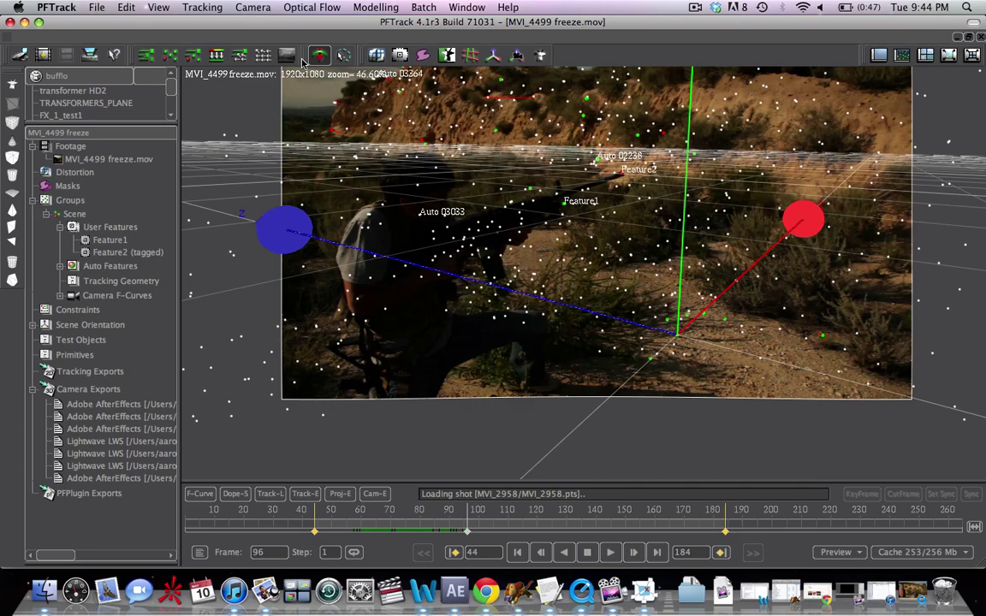
Re-angle and pan the 3D view of the tracked points, then scrub the shot, ending at frame 75
{"action": "left_click_drag", "start_coordinate": [504, 173], "coordinate": [531, 284]}
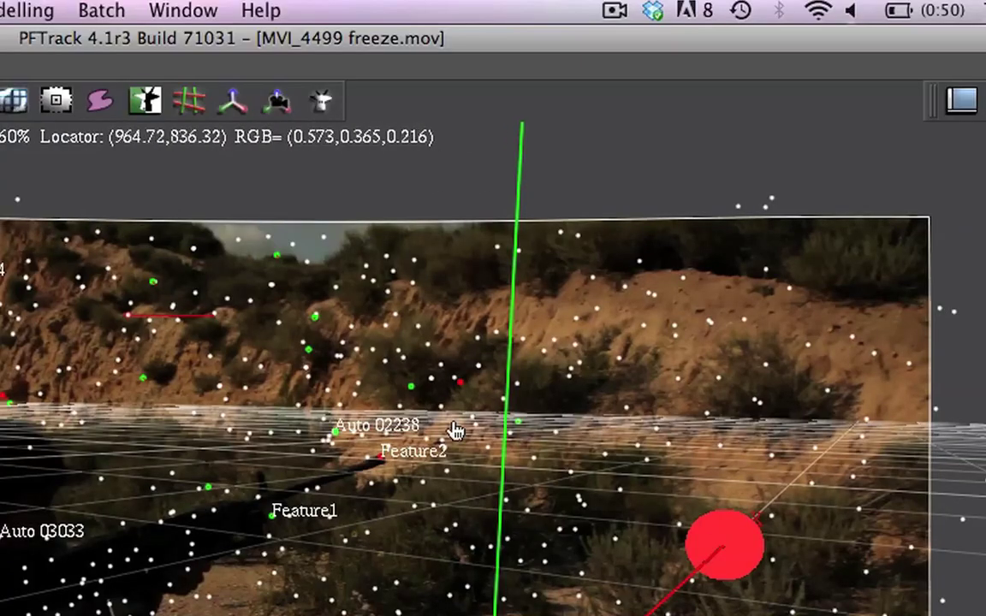
{"action": "left_click_drag", "start_coordinate": [220, 496], "coordinate": [260, 419]}
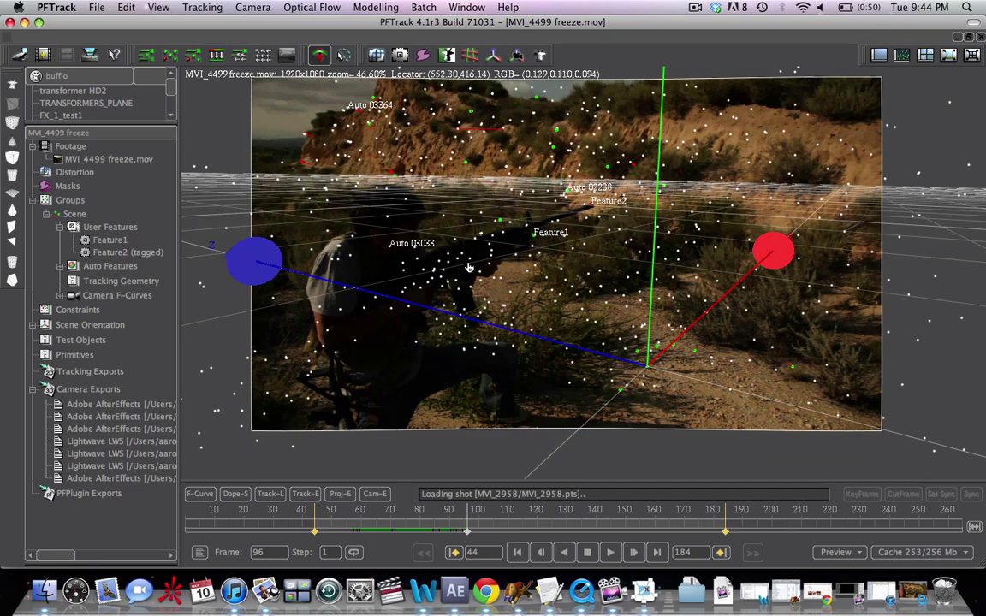
{"action": "left_click_drag", "start_coordinate": [470, 268], "coordinate": [441, 291]}
{"action": "mouse_move", "coordinate": [467, 535]}
{"action": "left_mouse_down"}
{"action": "mouse_move", "coordinate": [361, 527]}
{"action": "mouse_move", "coordinate": [566, 497]}
{"action": "mouse_move", "coordinate": [548, 526]}
{"action": "mouse_move", "coordinate": [475, 530]}
{"action": "left_mouse_up"}
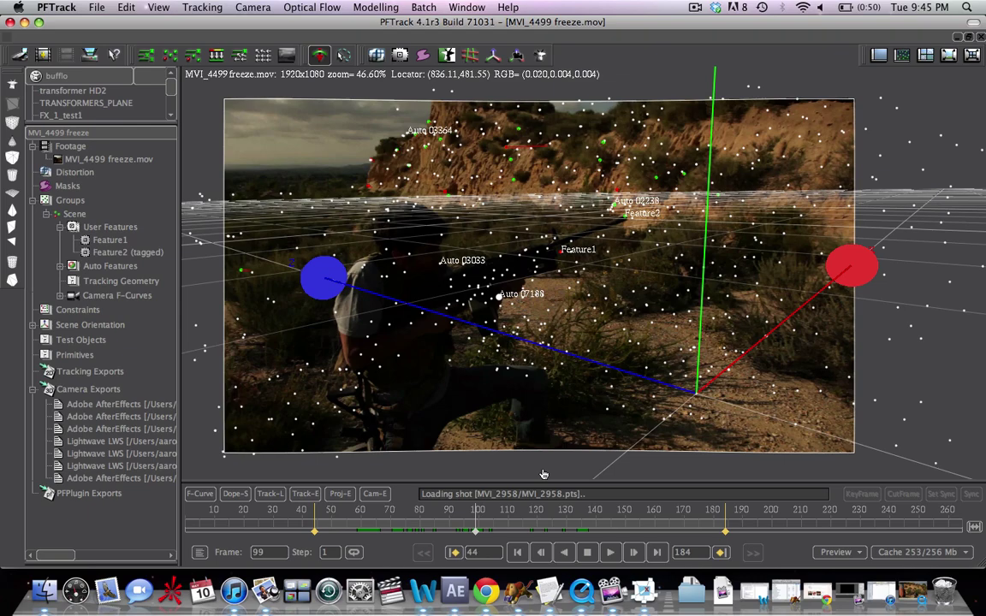
{"action": "mouse_move", "coordinate": [477, 533]}
{"action": "left_mouse_down"}
{"action": "mouse_move", "coordinate": [531, 518]}
{"action": "mouse_move", "coordinate": [491, 531]}
{"action": "left_mouse_up"}
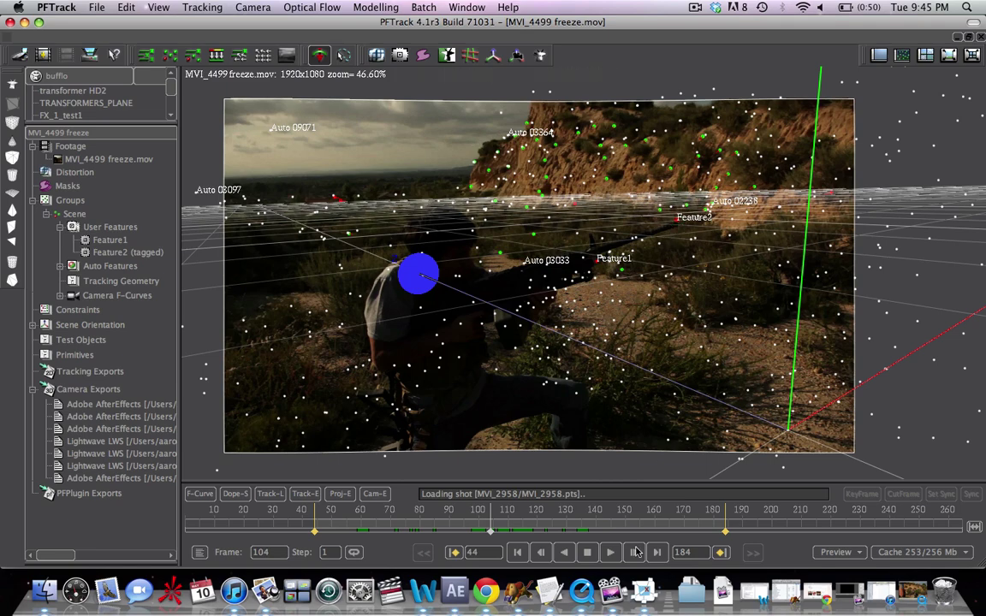
{"action": "left_click_drag", "start_coordinate": [504, 538], "coordinate": [406, 523]}
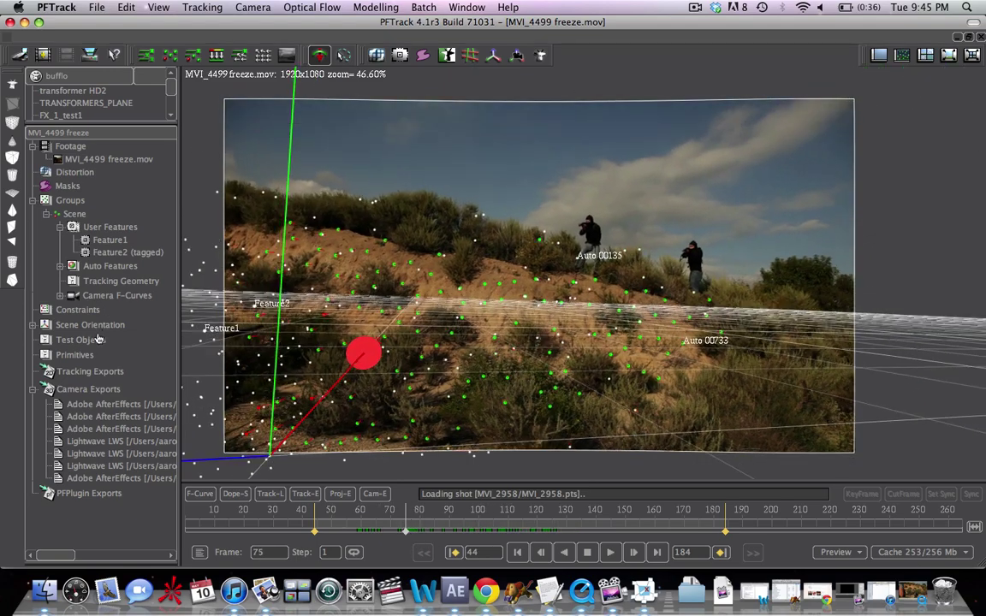
{"action": "right_click", "coordinate": [591, 228]}
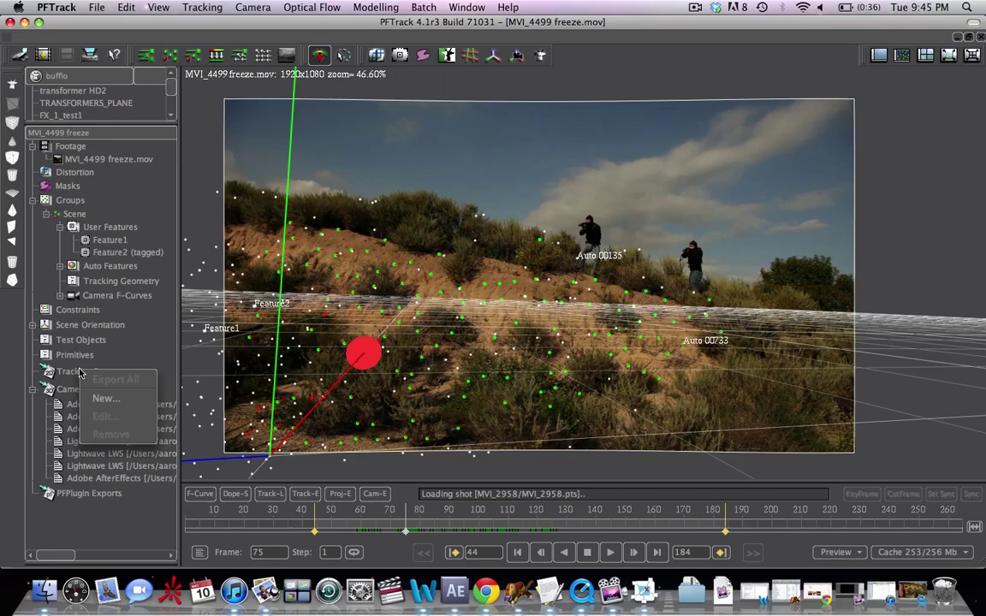
{"action": "left_click", "coordinate": [71, 391]}
{"action": "right_click", "coordinate": [71, 391]}
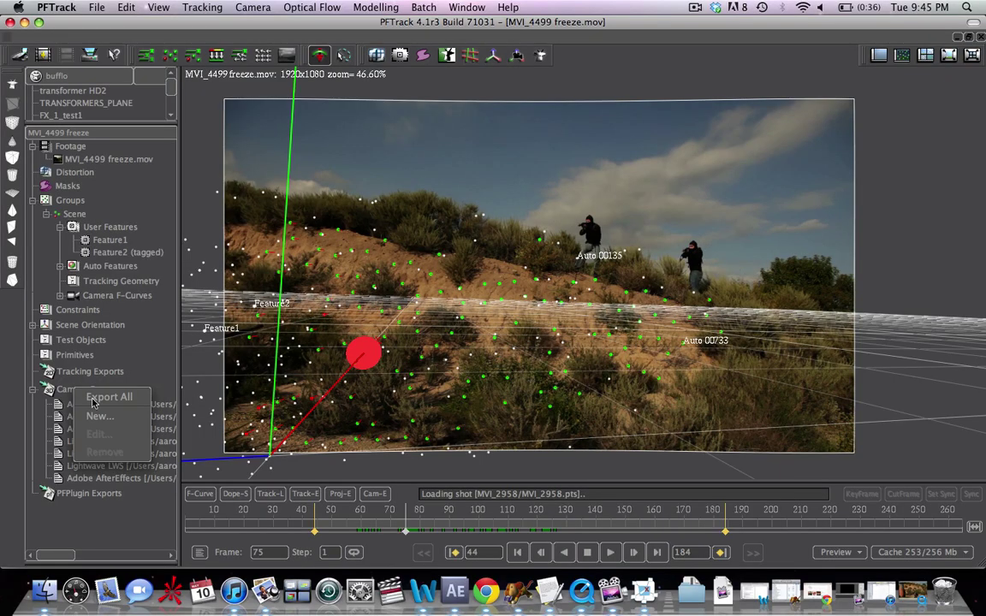
{"action": "left_click", "coordinate": [142, 433]}
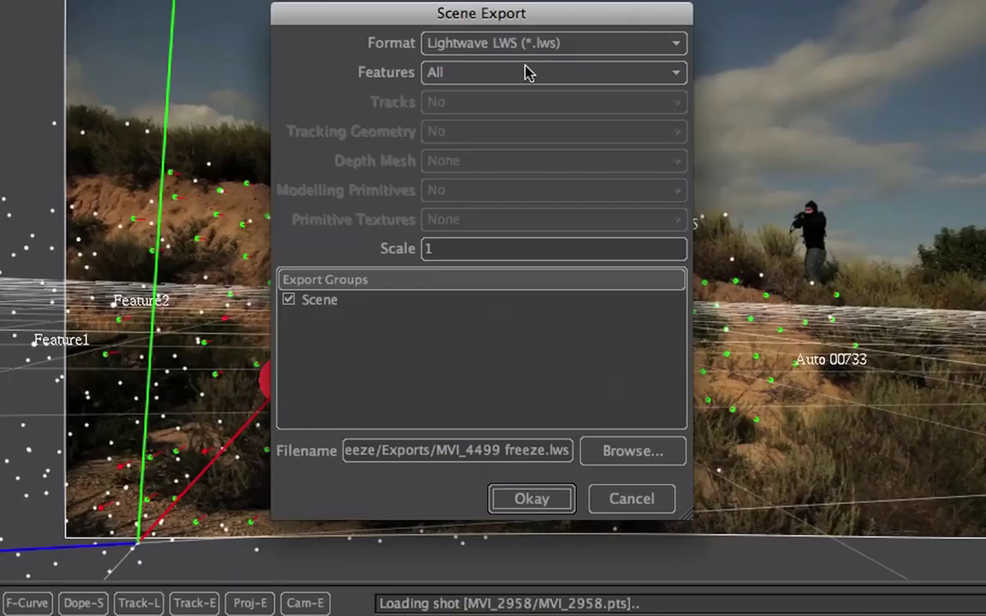
{"action": "left_click", "coordinate": [526, 72]}
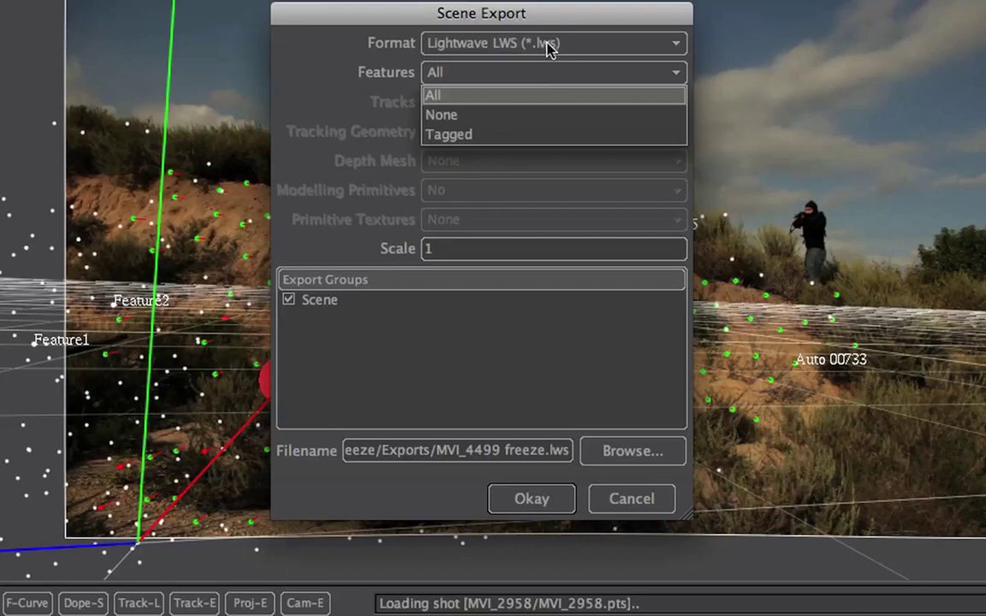
{"action": "left_click", "coordinate": [558, 41]}
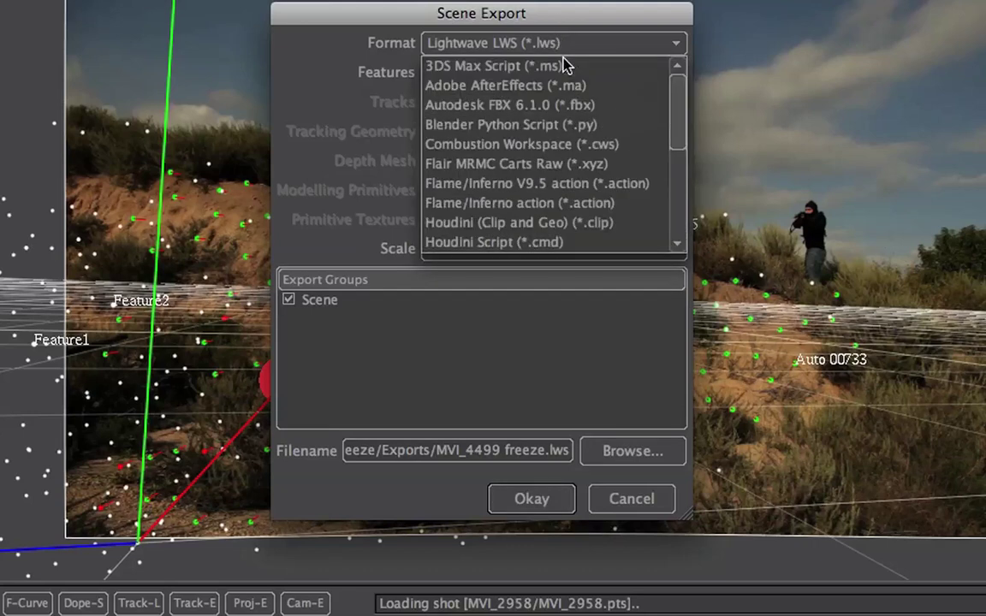
{"action": "left_click", "coordinate": [634, 490]}
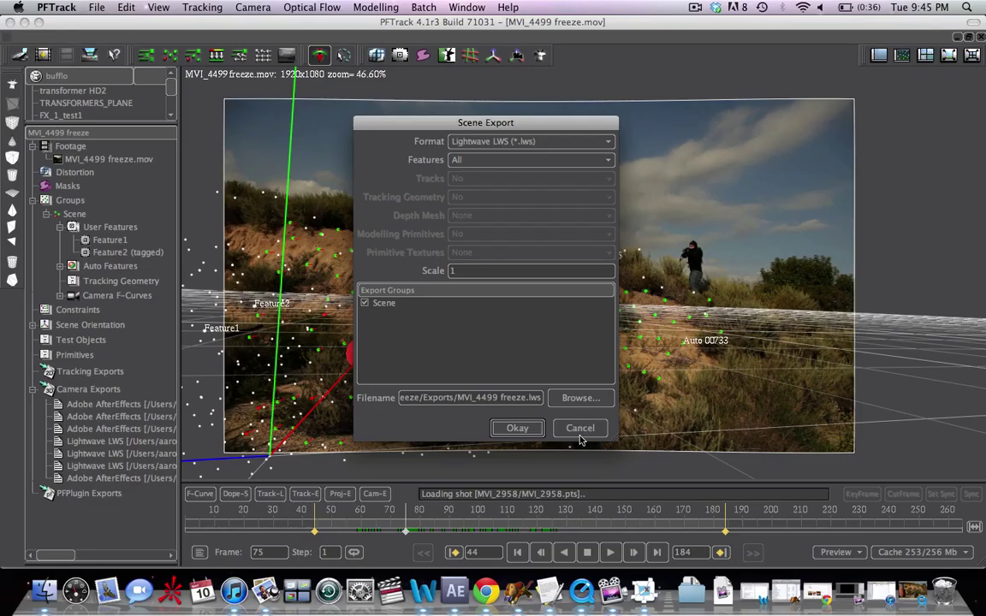
{"action": "left_click", "coordinate": [580, 428]}
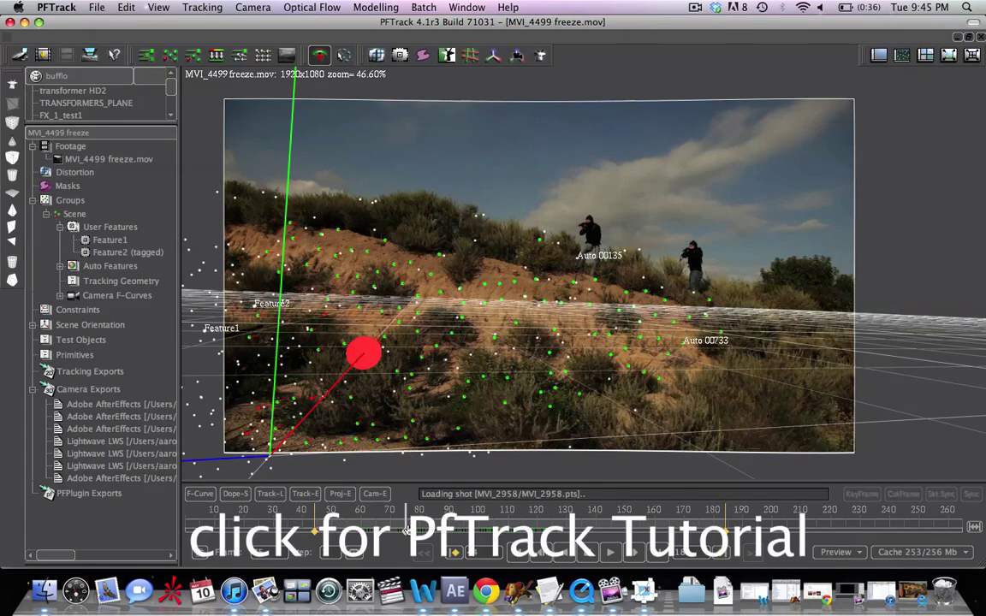
In After Effects, drag the MVI_4499 freeze.mov layer later in the timeline
{"action": "left_click", "coordinate": [455, 591]}
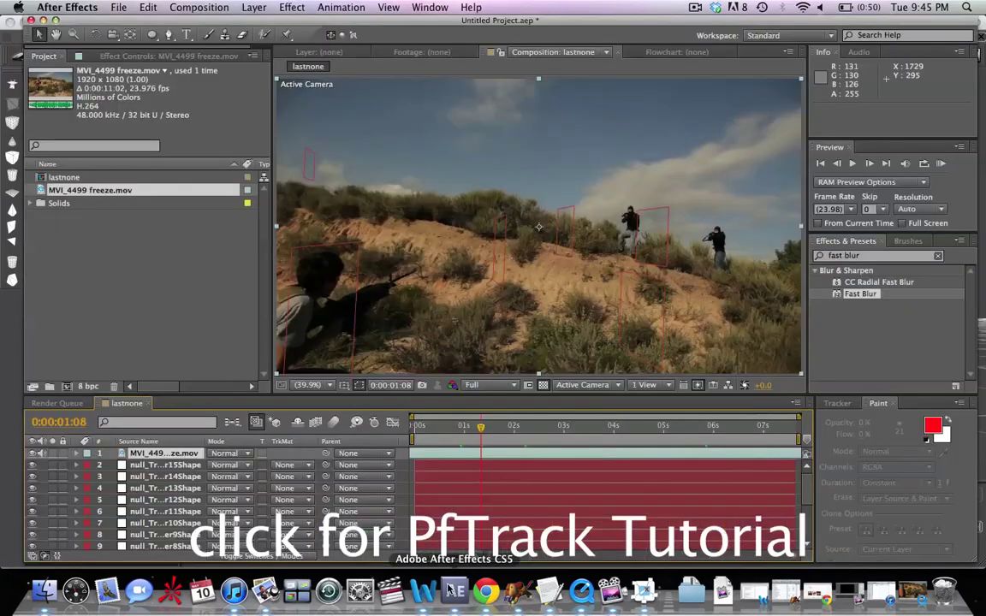
{"action": "left_click", "coordinate": [71, 254]}
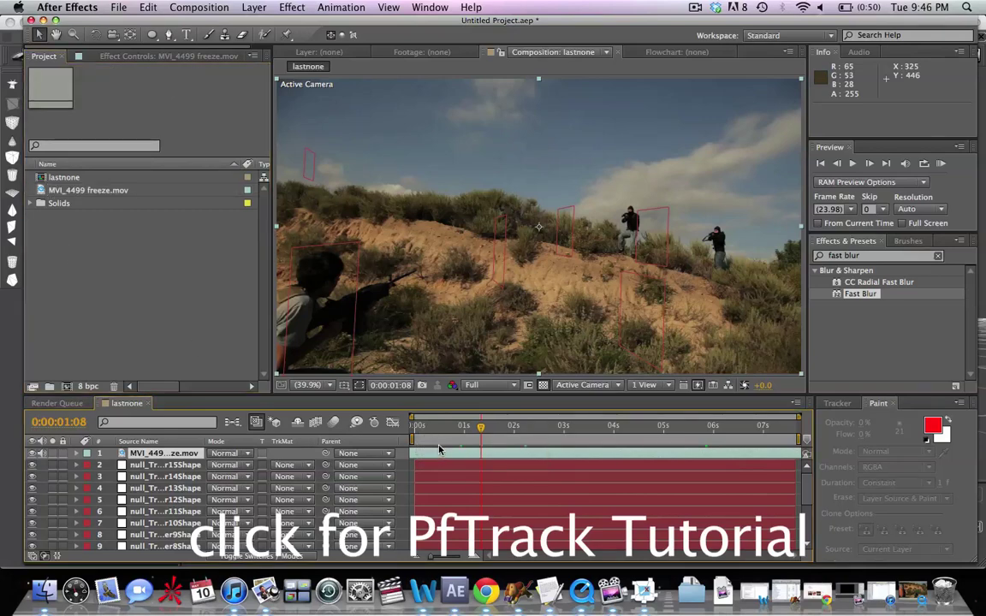
{"action": "left_click_drag", "start_coordinate": [474, 450], "coordinate": [537, 450]}
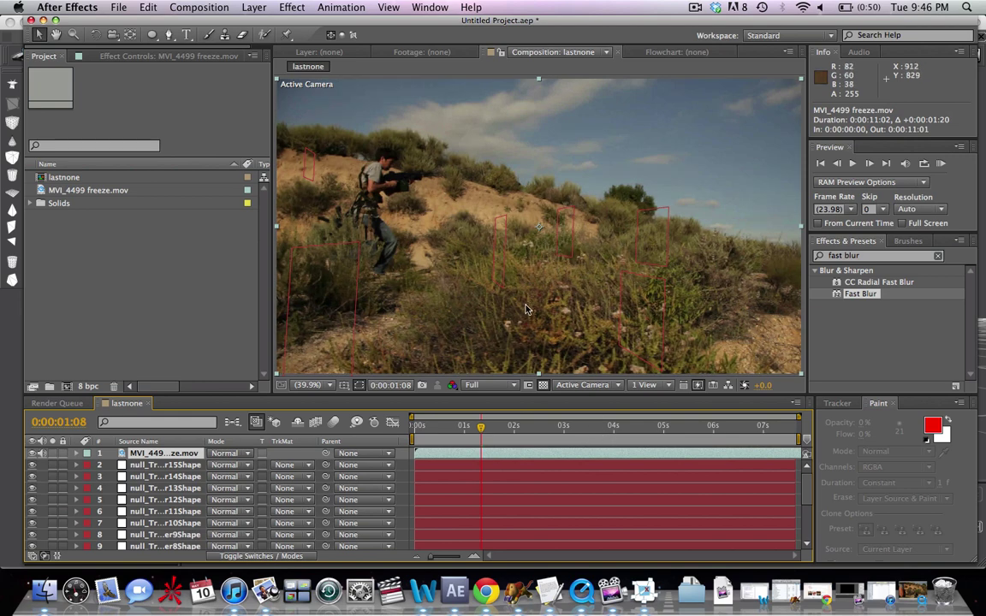
Select the lastnone comp, compare frames in PFTrack, and return to After Effects
{"action": "left_click", "coordinate": [69, 178]}
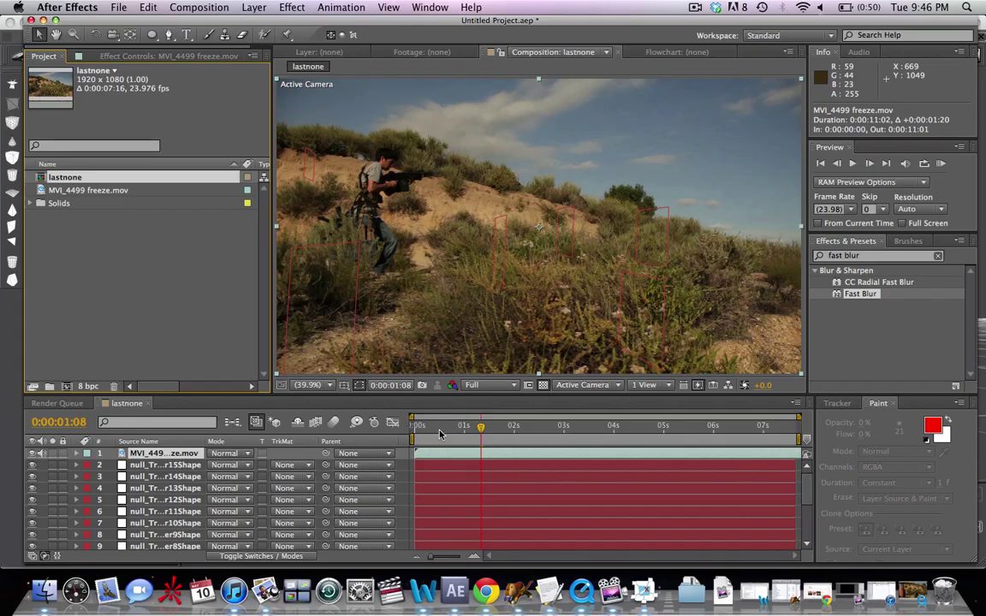
{"action": "left_click", "coordinate": [642, 590]}
{"action": "left_click_drag", "start_coordinate": [360, 532], "coordinate": [317, 536]}
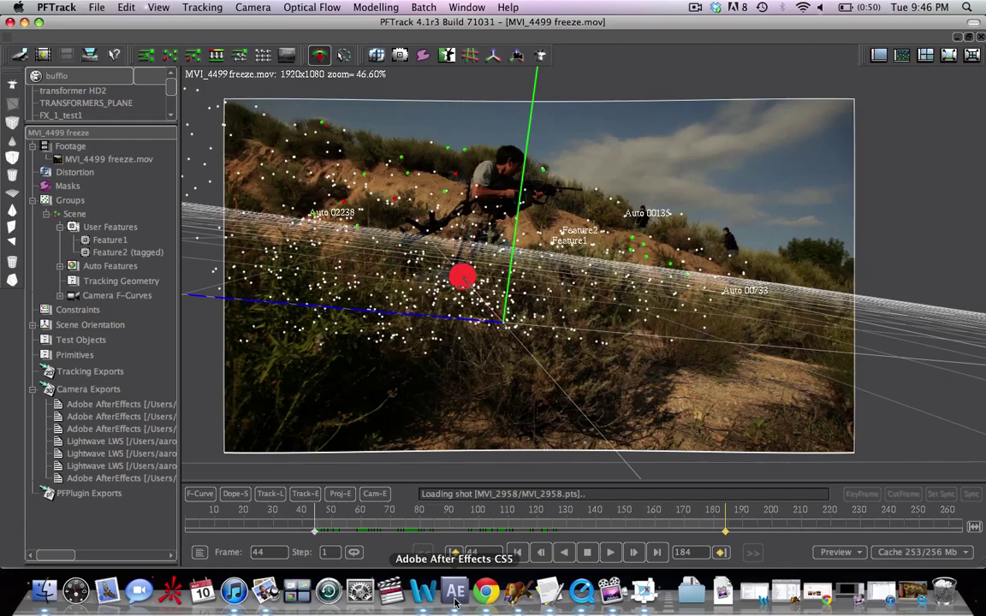
{"action": "left_click", "coordinate": [651, 591]}
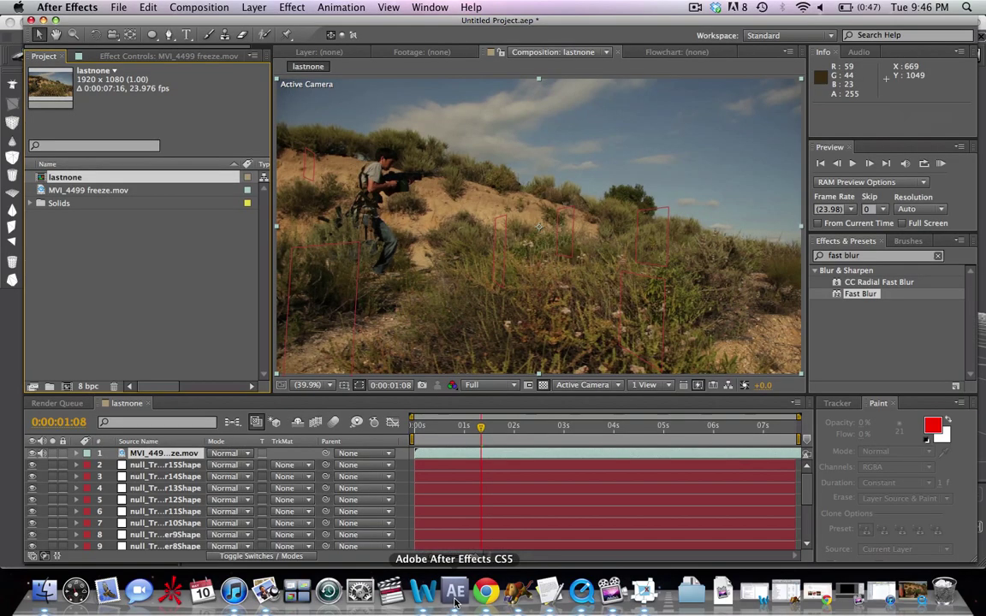
Switch the time display to frames and scrub the playhead to frame 00040
{"action": "left_click", "coordinate": [391, 386], "text": "super"}
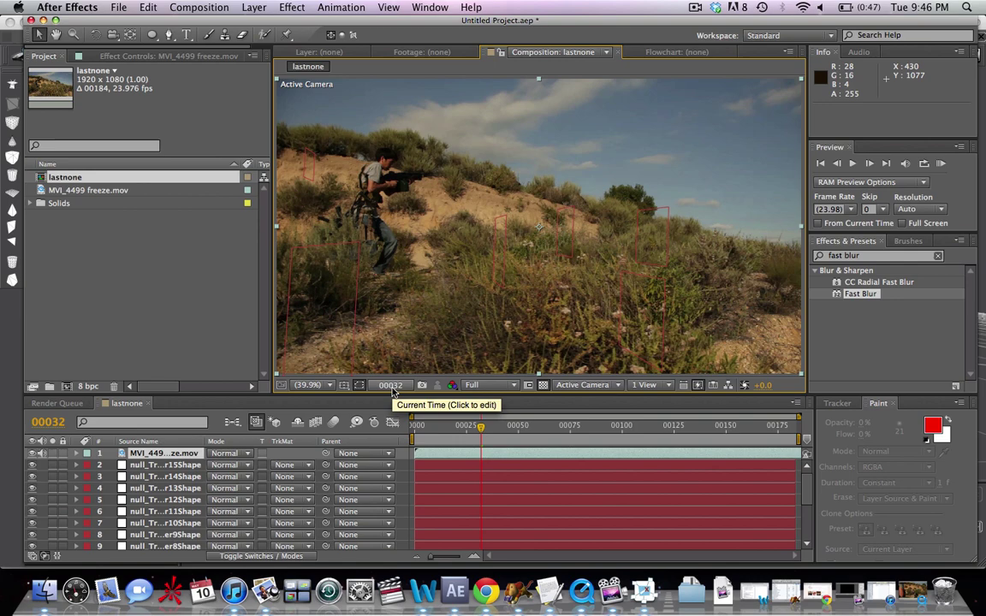
{"action": "left_click", "coordinate": [482, 428]}
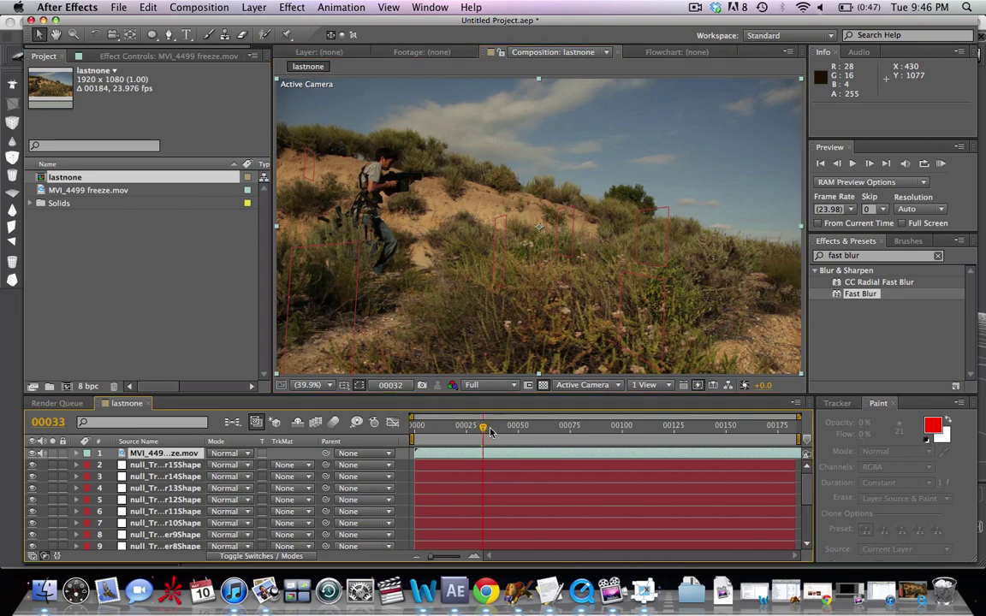
{"action": "left_click_drag", "start_coordinate": [500, 430], "coordinate": [507, 431]}
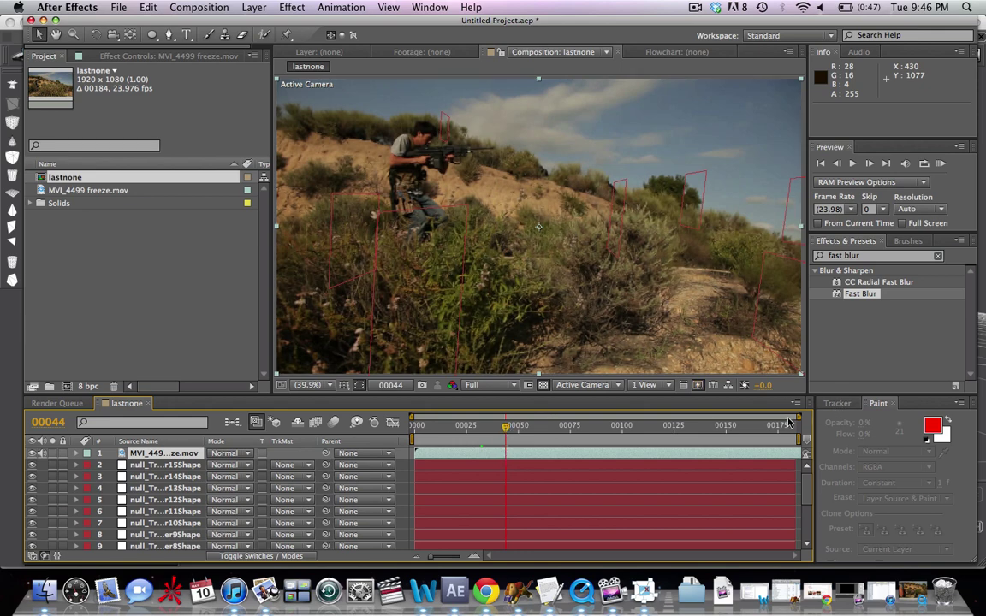
Slide the MVI_4499 freeze.mov layer about 52 frames earlier
{"action": "scroll", "coordinate": [676, 464], "scroll_direction": "up", "scroll_amount": 5}
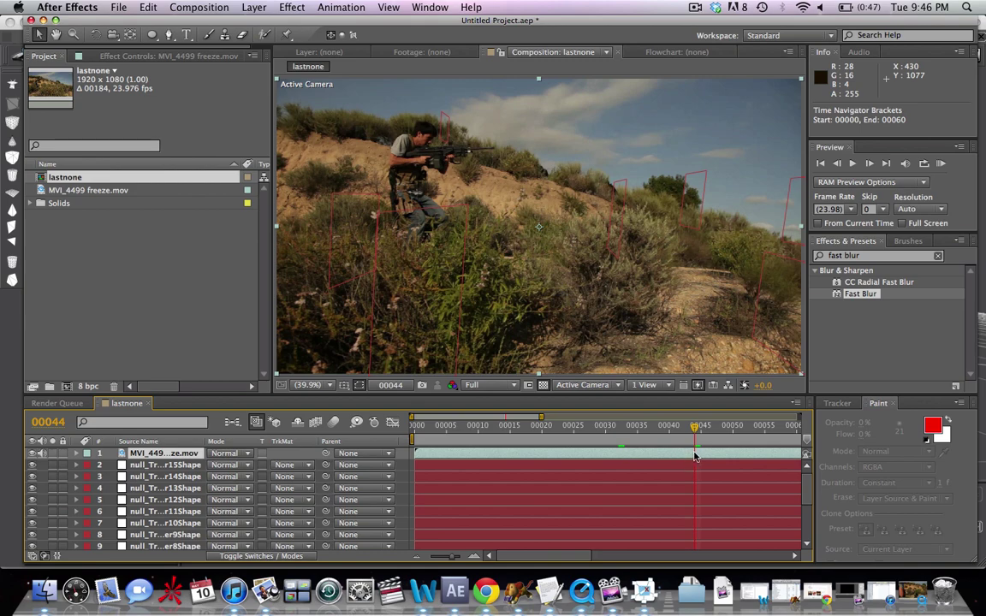
{"action": "left_click_drag", "start_coordinate": [695, 457], "coordinate": [402, 456]}
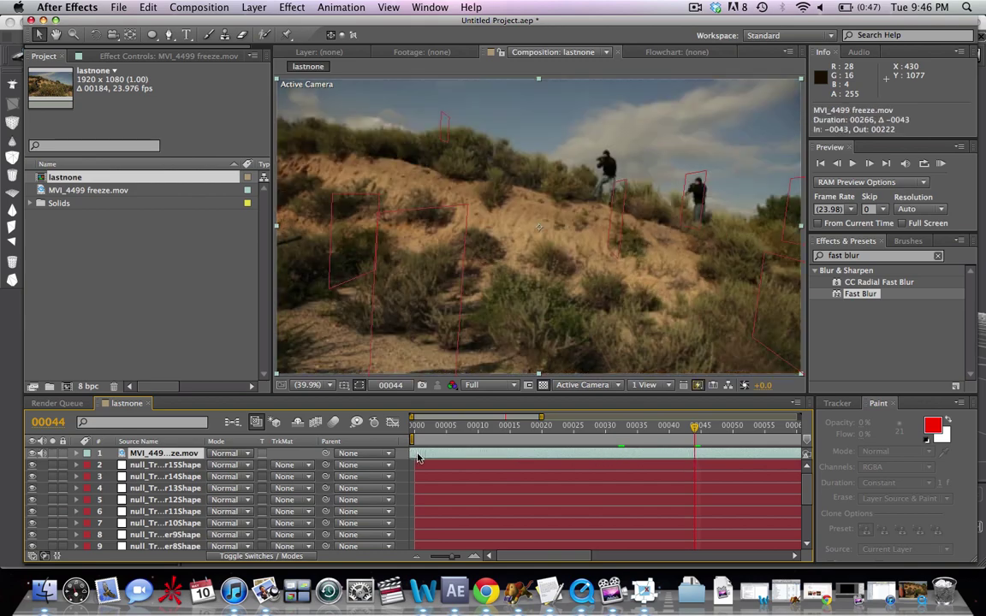
{"action": "scroll", "coordinate": [599, 426], "scroll_direction": "down", "scroll_amount": 3}
{"action": "mouse_move", "coordinate": [628, 425]}
{"action": "left_mouse_down"}
{"action": "mouse_move", "coordinate": [513, 434]}
{"action": "mouse_move", "coordinate": [634, 426]}
{"action": "left_mouse_up"}
Import Dirt_Charge_08 through Dirt_Charge_12 from 06. Dirt_Charges, then open a Finder window on the right
{"action": "left_click_drag", "start_coordinate": [713, 419], "coordinate": [841, 422]}
{"action": "double_click", "coordinate": [118, 276]}
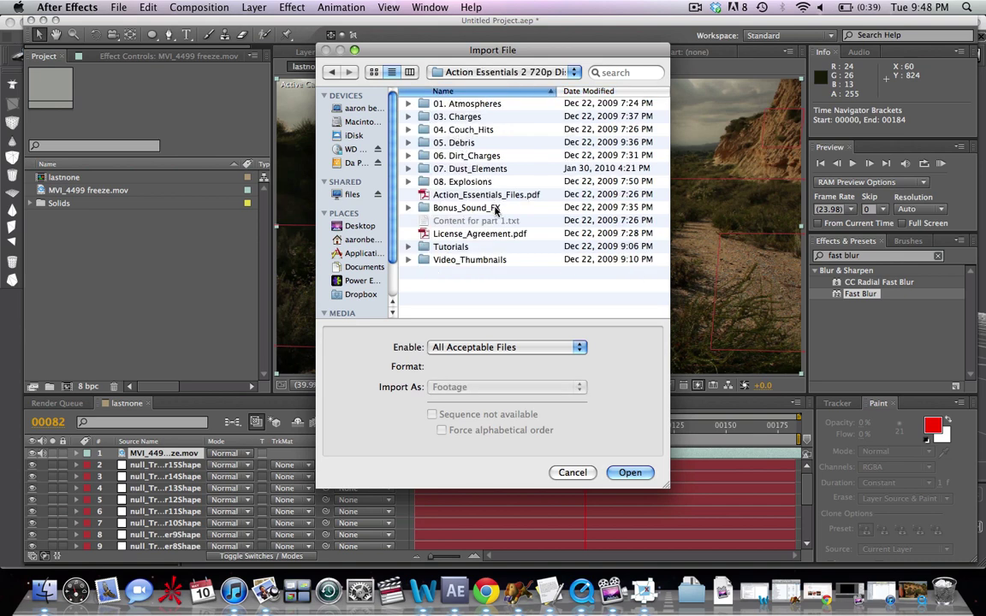
{"action": "double_click", "coordinate": [469, 158]}
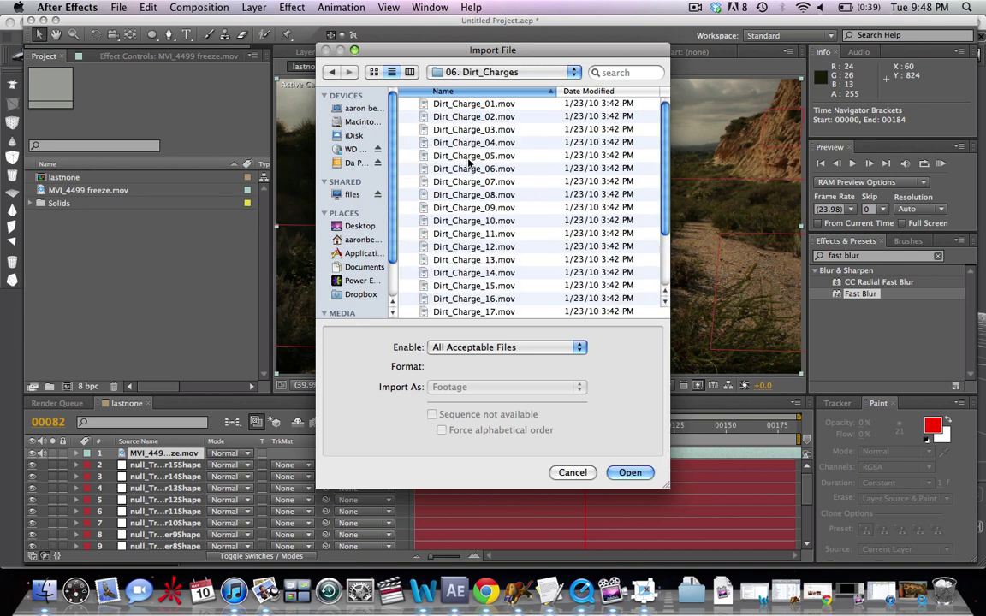
{"action": "left_click", "coordinate": [462, 225]}
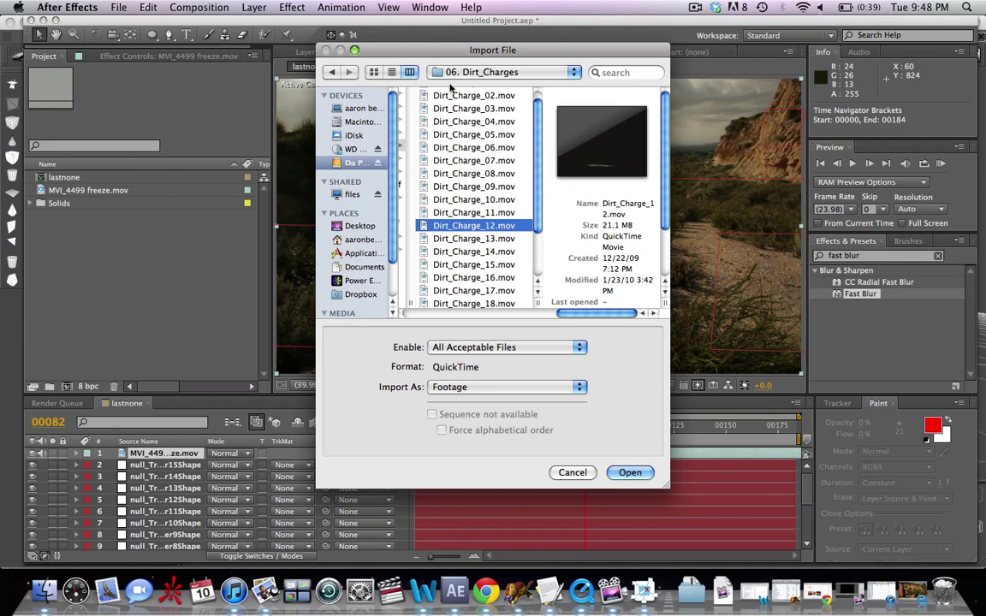
{"action": "left_click", "coordinate": [487, 176], "text": "shift"}
{"action": "key", "text": "Return"}
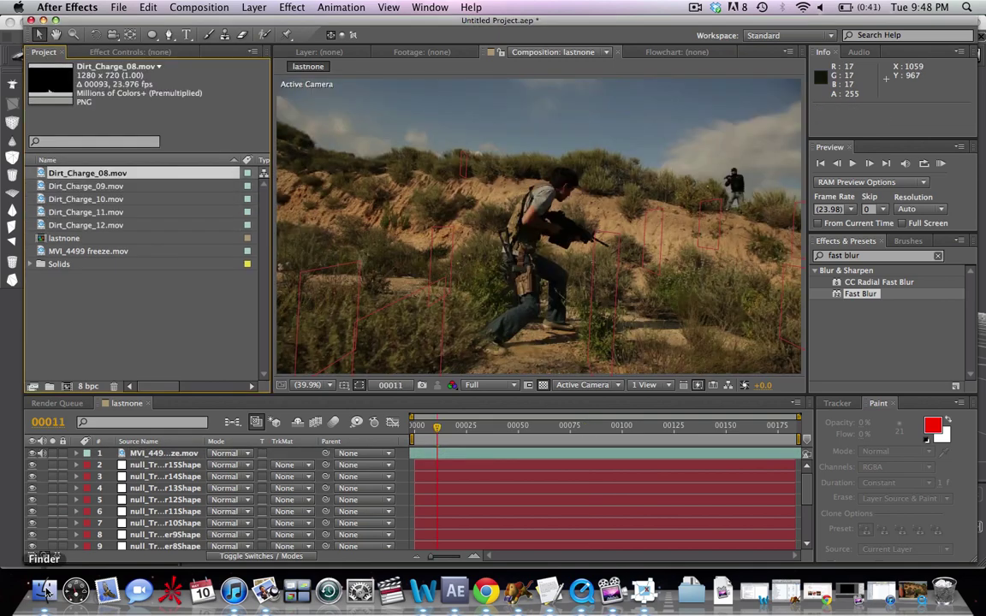
{"action": "left_click", "coordinate": [46, 590]}
{"action": "left_click_drag", "start_coordinate": [214, 17], "coordinate": [492, 39]}
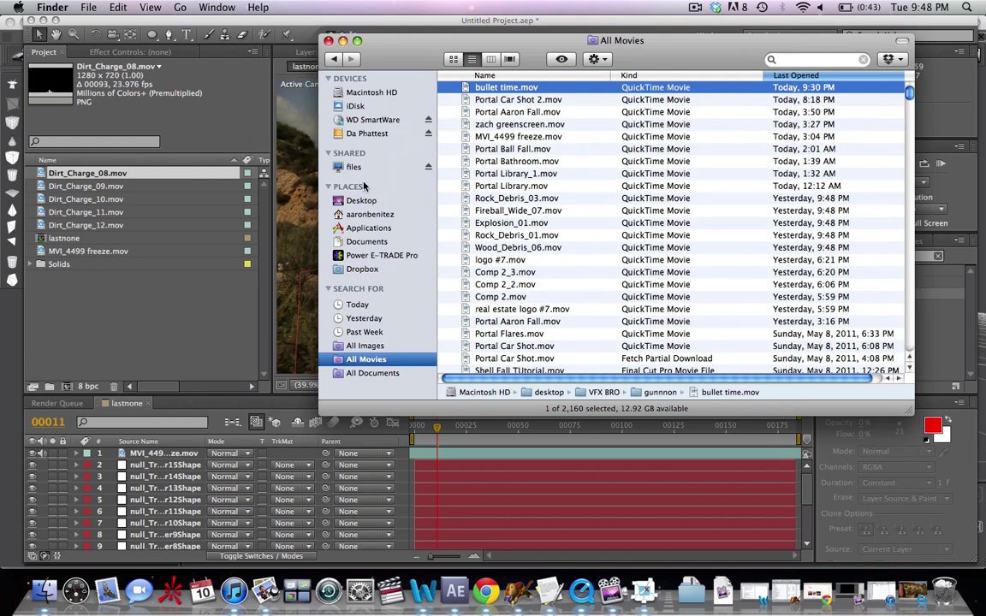
Open 06. Dirt_Charges on Da Phattest and Quick Look clips Dirt_Charge_03 through 05
{"action": "left_click", "coordinate": [368, 134]}
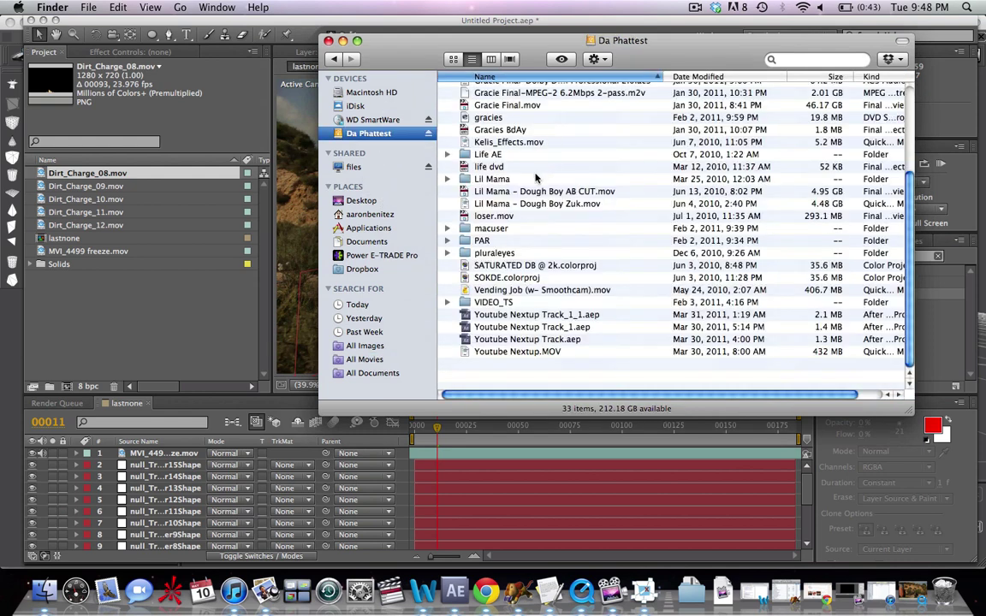
{"action": "double_click", "coordinate": [534, 228]}
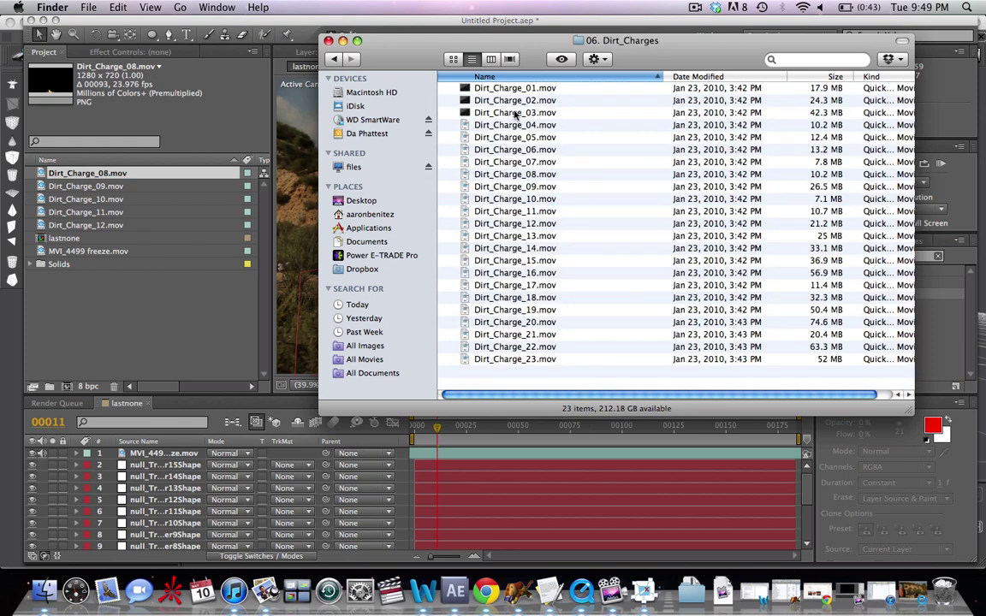
{"action": "left_click_drag", "start_coordinate": [513, 112], "coordinate": [514, 114]}
{"action": "key", "text": "space"}
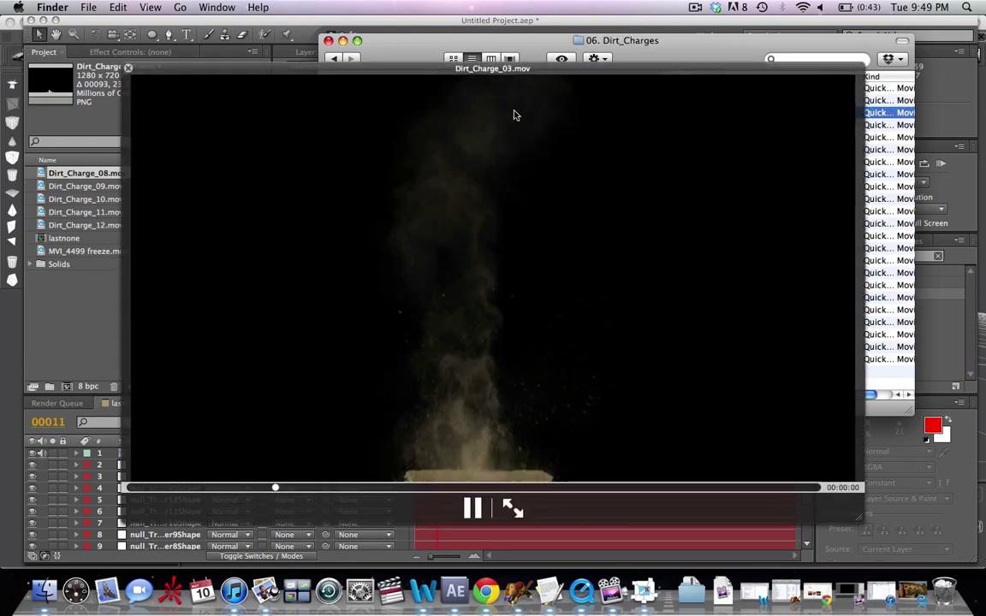
{"action": "key", "text": "Down"}
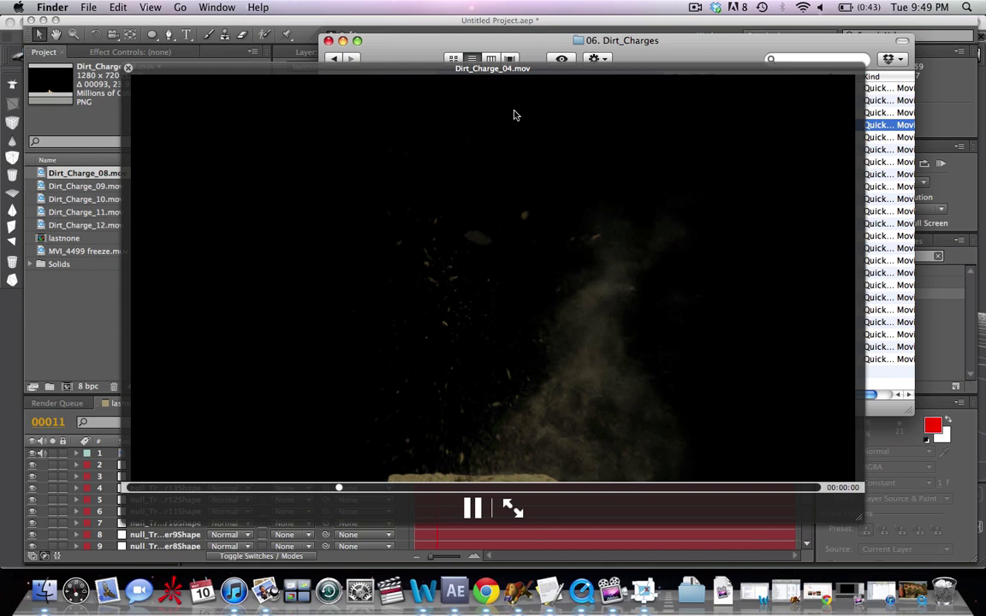
{"action": "key", "text": "Down"}
{"action": "key", "text": "space"}
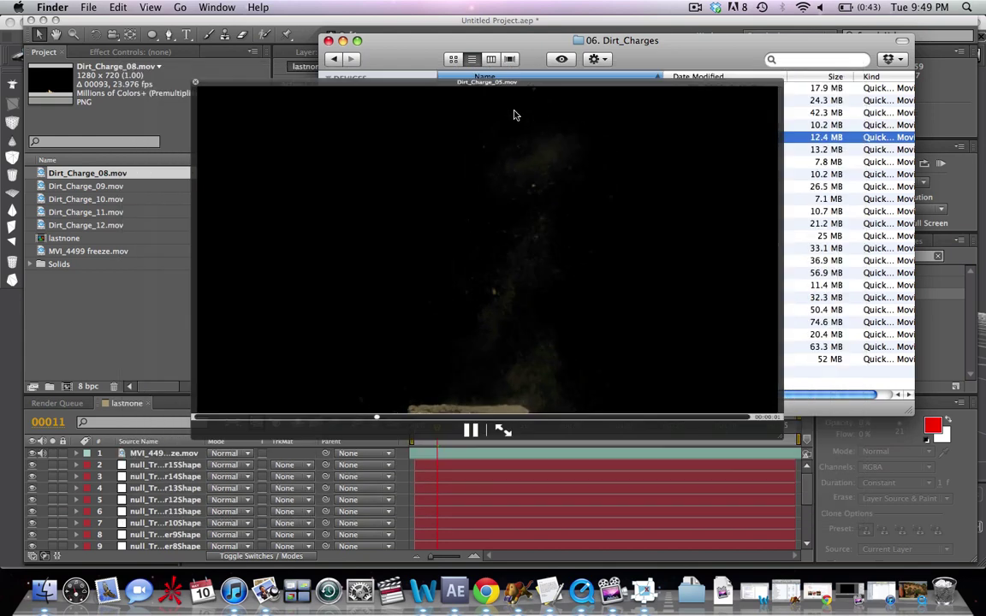
Quick Look Dirt_Charge_01 through 03 and settle on Dirt_Charge_02.mov
{"action": "key", "text": "Up"}
{"action": "key", "text": "Up"}
{"action": "key", "text": "Up"}
{"action": "key", "text": "Up"}
{"action": "key", "text": "space"}
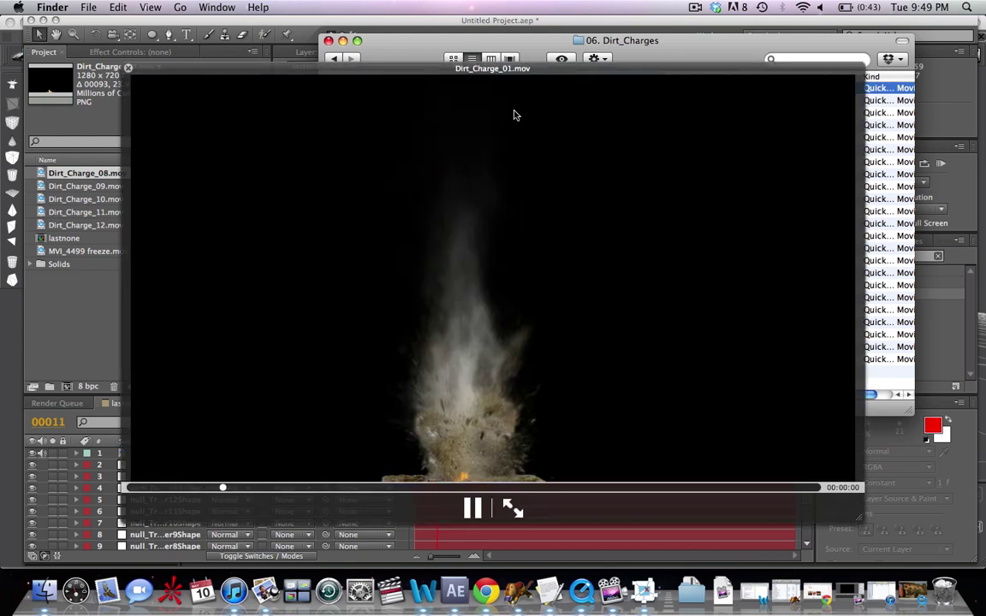
{"action": "key", "text": "space"}
{"action": "key", "text": "Down"}
{"action": "key", "text": "space"}
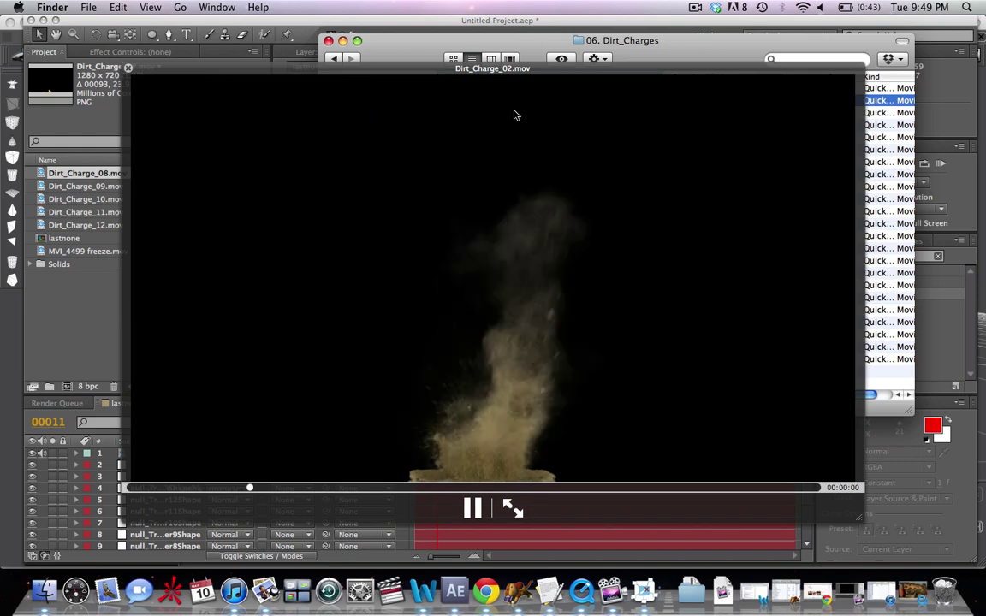
{"action": "key", "text": "space"}
{"action": "key", "text": "Down"}
{"action": "key", "text": "space"}
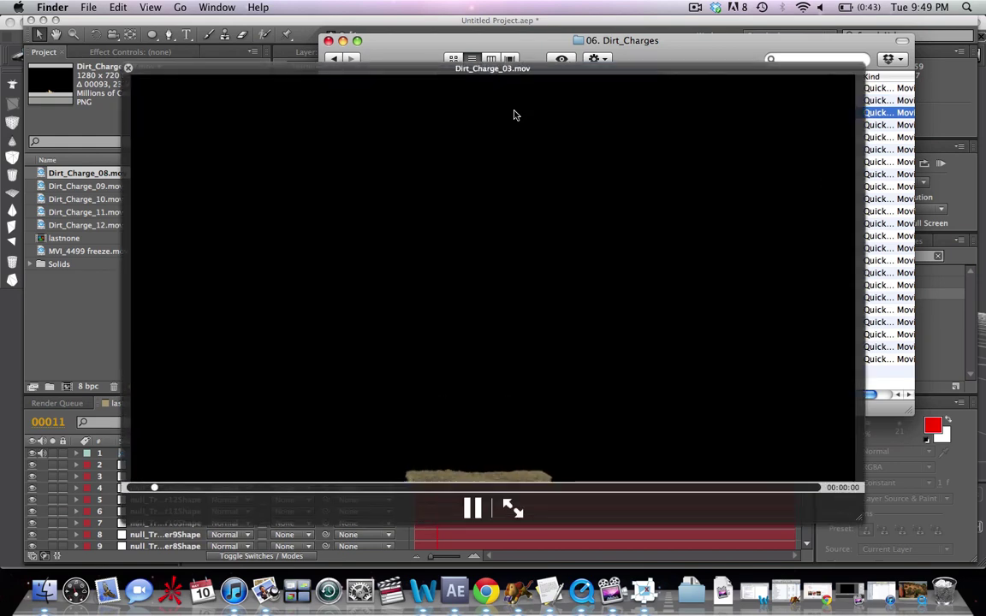
{"action": "key", "text": "space"}
{"action": "key", "text": "Up"}
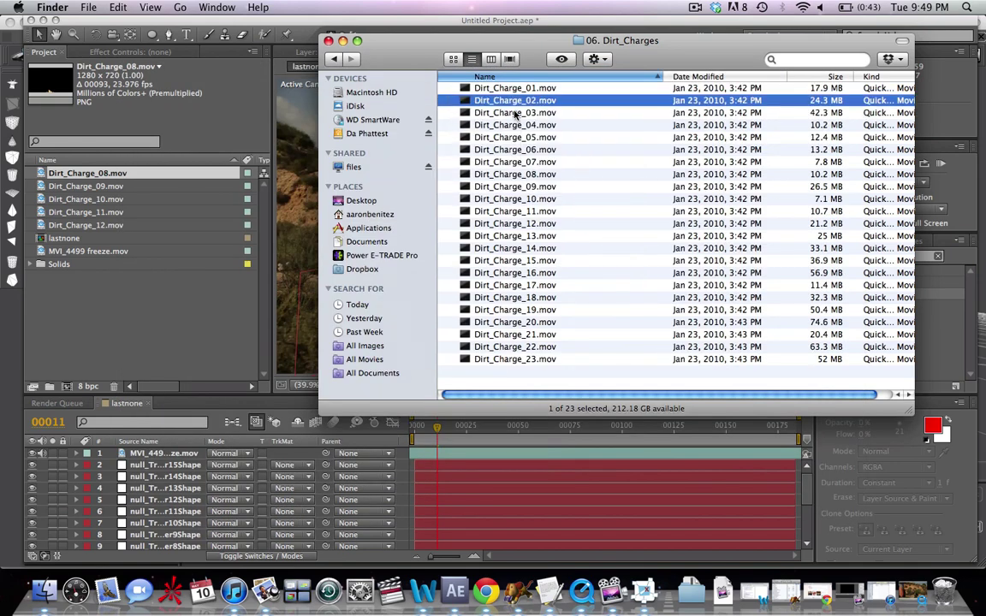
Import Dirt_Charge_02.mov into lastnone and place the burst on the ground beside the runner
{"action": "left_click_drag", "start_coordinate": [515, 104], "coordinate": [98, 341]}
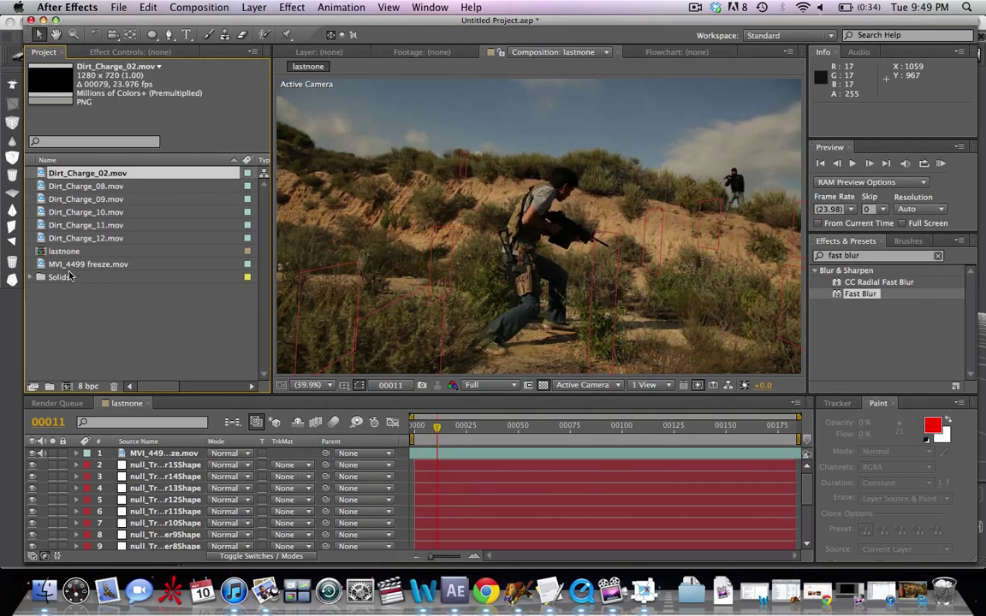
{"action": "left_click", "coordinate": [97, 311]}
{"action": "left_click_drag", "start_coordinate": [92, 177], "coordinate": [557, 263]}
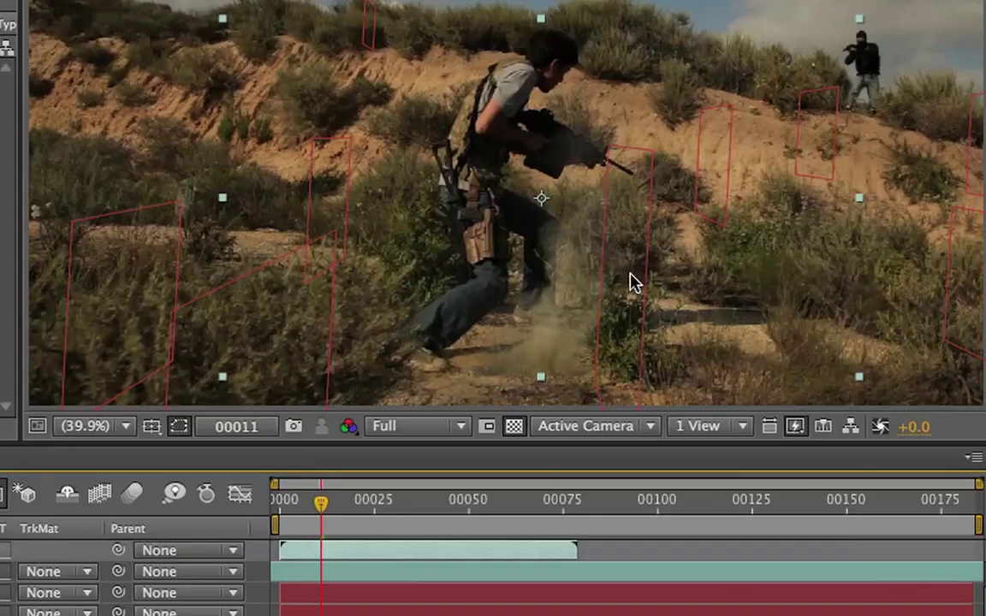
{"action": "mouse_move", "coordinate": [644, 289]}
{"action": "left_mouse_down"}
{"action": "mouse_move", "coordinate": [731, 220]}
{"action": "mouse_move", "coordinate": [705, 286]}
{"action": "mouse_move", "coordinate": [676, 269]}
{"action": "mouse_move", "coordinate": [658, 275]}
{"action": "left_mouse_up"}
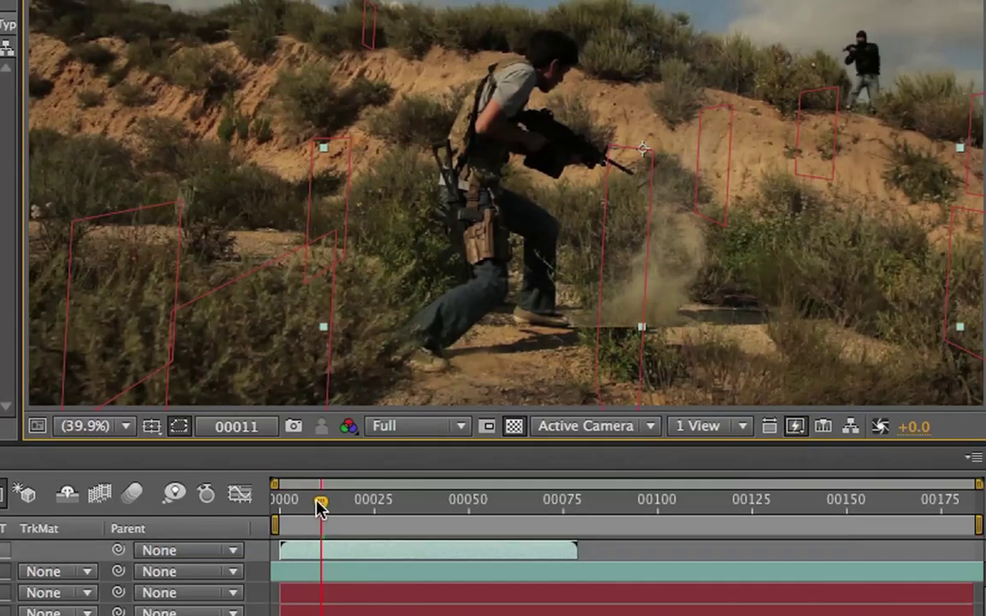
{"action": "left_click_drag", "start_coordinate": [319, 507], "coordinate": [469, 504]}
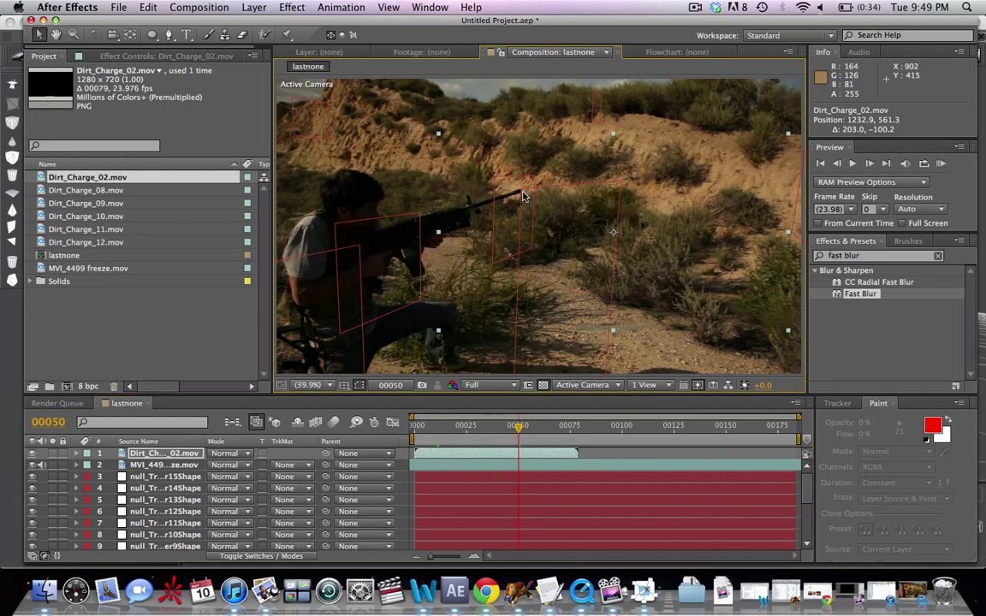
Show the layer switch columns and make the Dirt_Charge_02 layer 3D
{"action": "left_click", "coordinate": [188, 463]}
{"action": "key", "text": "F4"}
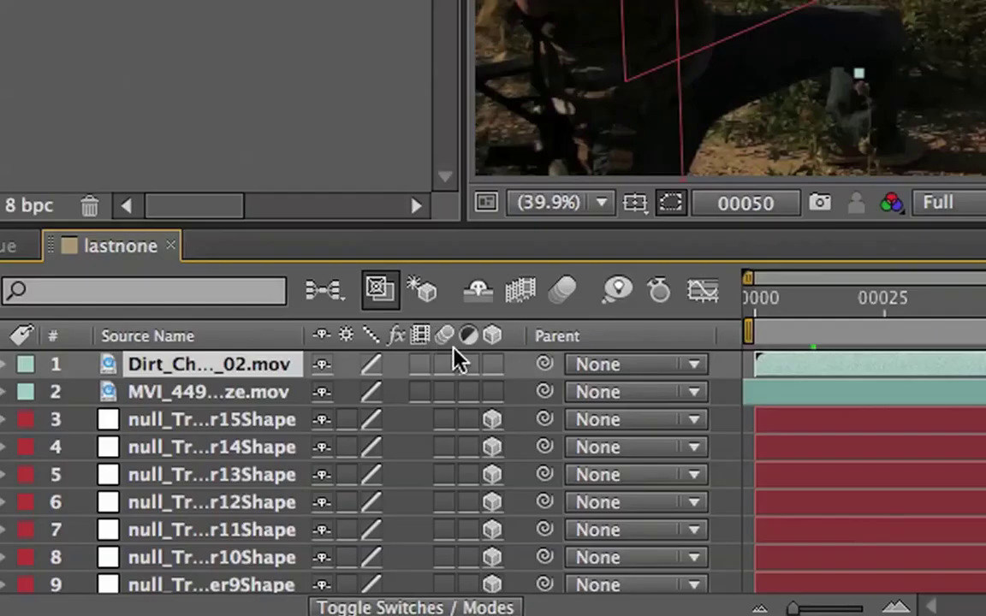
{"action": "left_click", "coordinate": [284, 454]}
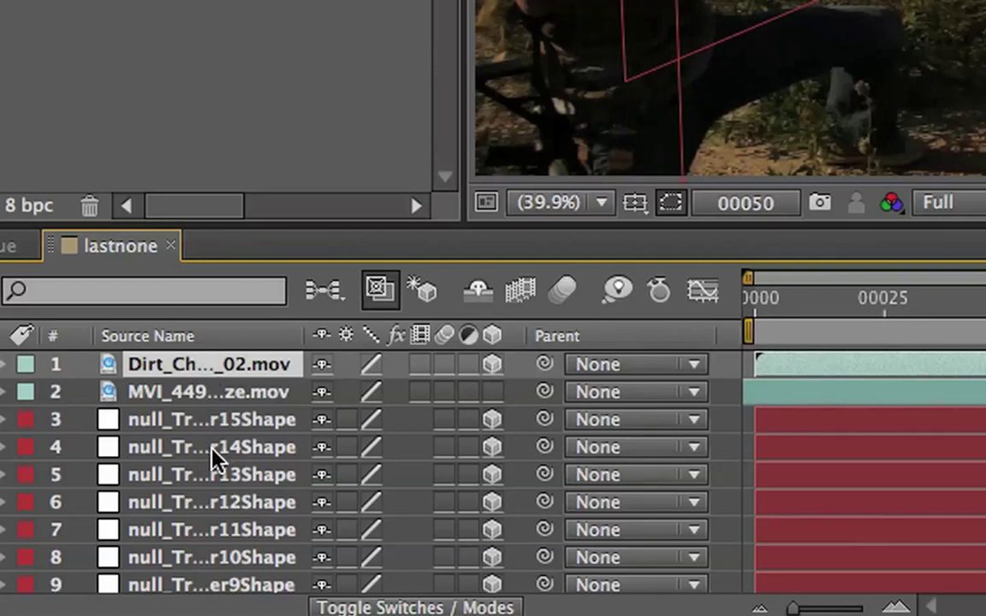
Reveal null layer 17's Position (-63.9, -61.2, -11.5), then reselect Dirt_Charge_02.mov
{"action": "scroll", "coordinate": [210, 466], "scroll_direction": "down", "scroll_amount": 5}
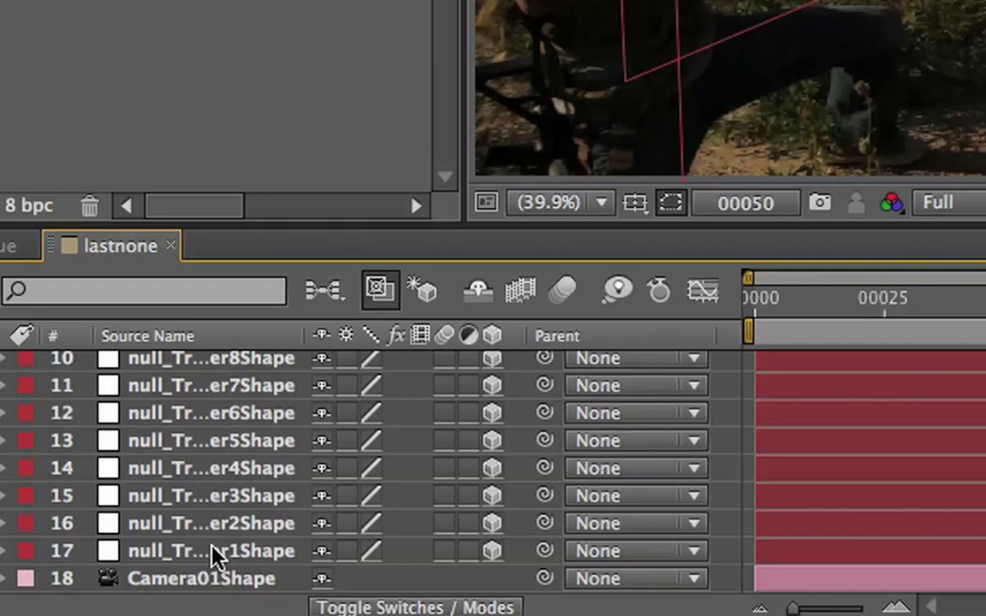
{"action": "left_click", "coordinate": [214, 555]}
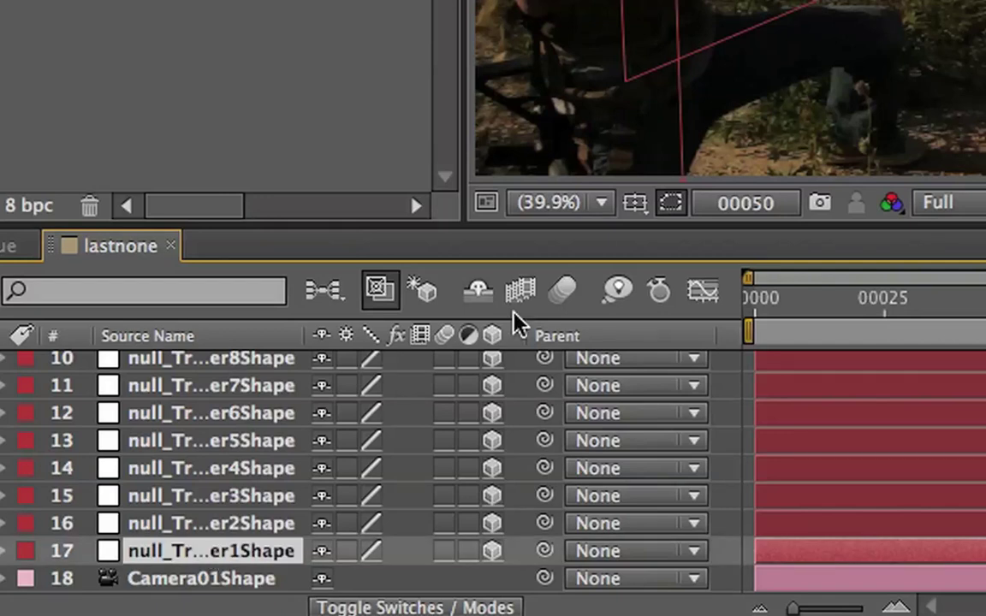
{"action": "key", "text": "p"}
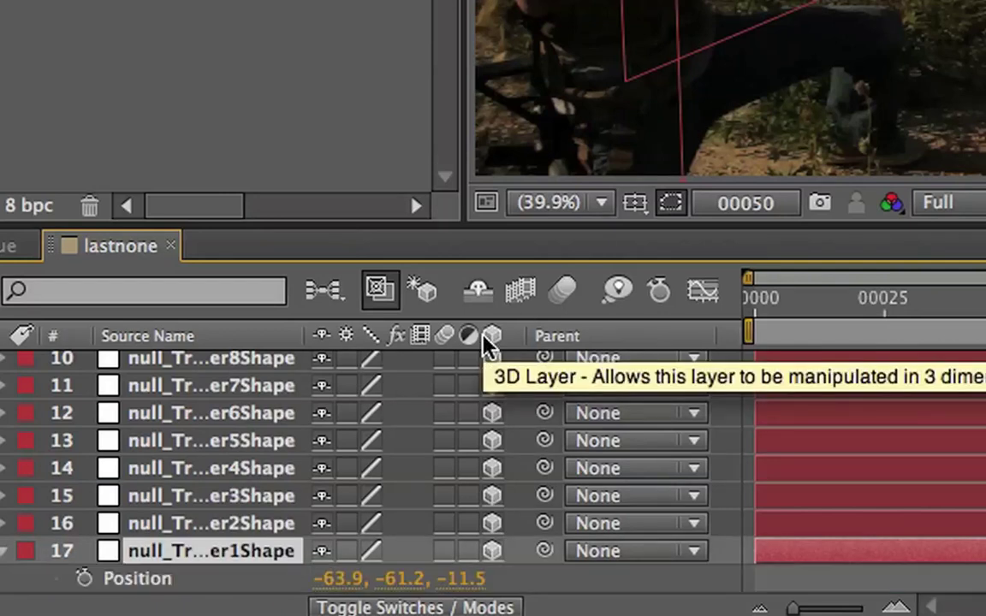
{"action": "scroll", "coordinate": [257, 458], "scroll_direction": "down", "scroll_amount": 1}
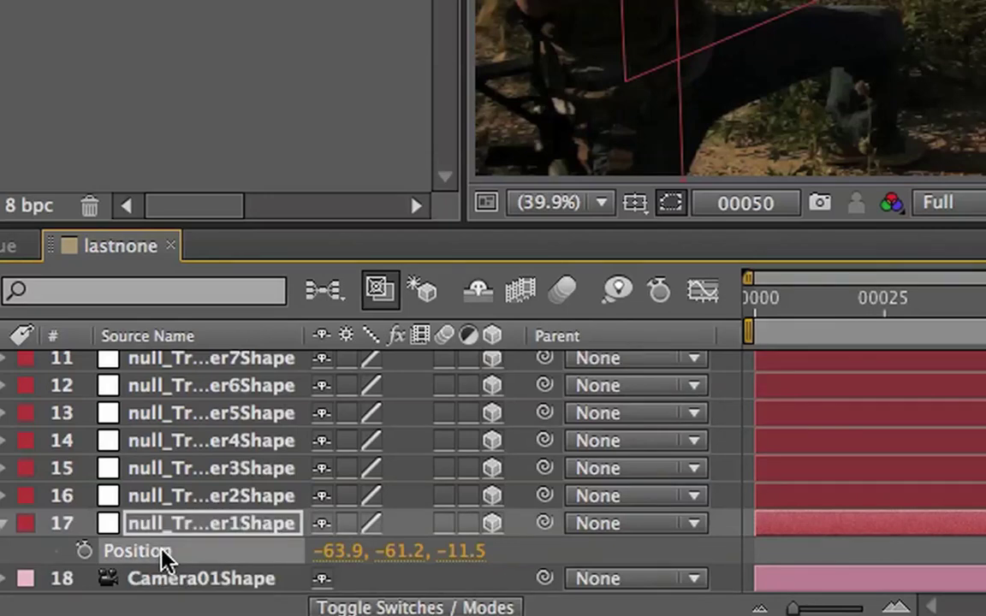
{"action": "scroll", "coordinate": [183, 505], "scroll_direction": "up", "scroll_amount": 5}
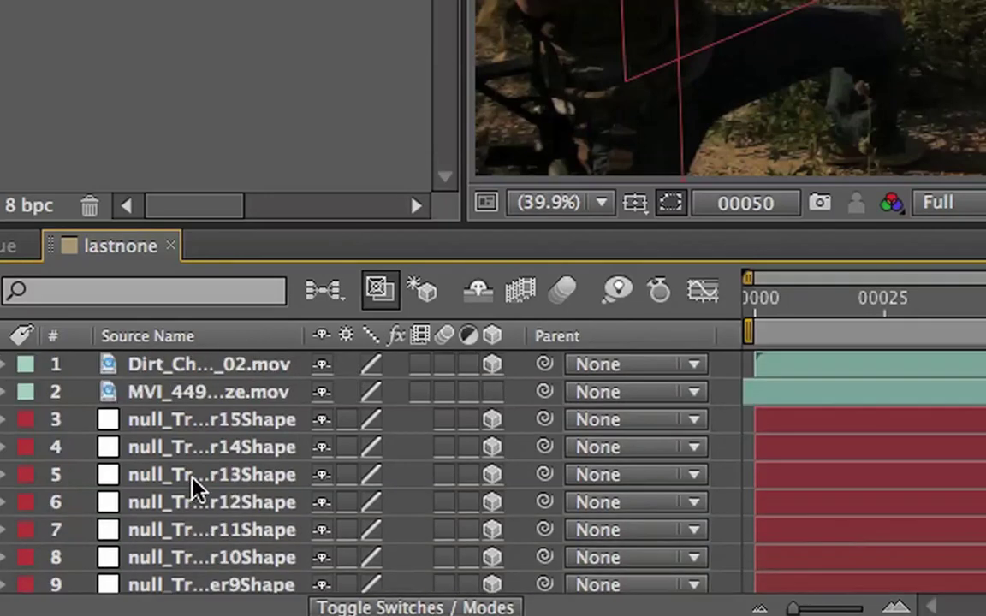
{"action": "left_click", "coordinate": [185, 364]}
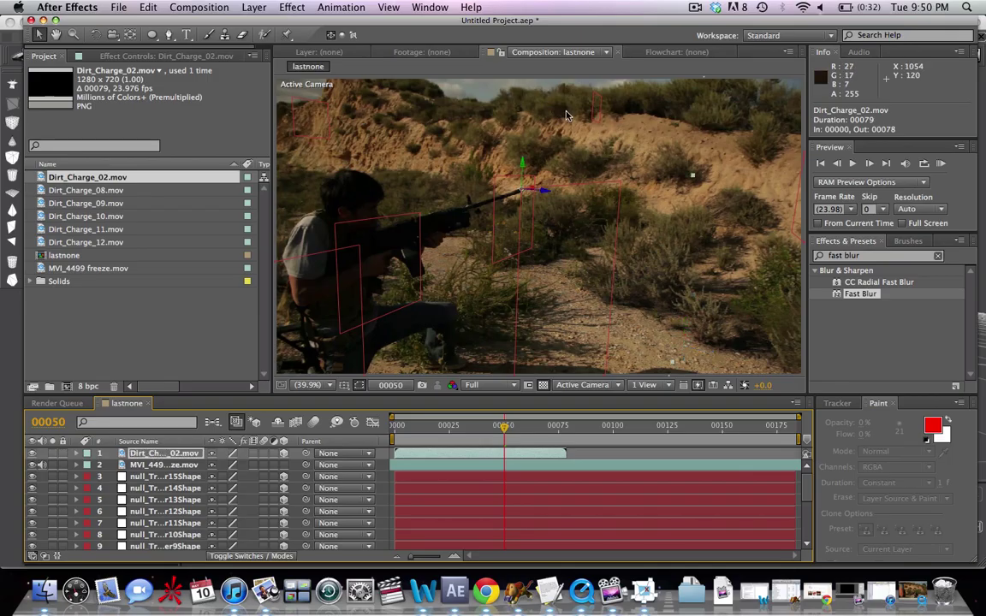
Scale the Dirt_Charge_02.mov layer down to 9%
{"action": "key", "text": "s"}
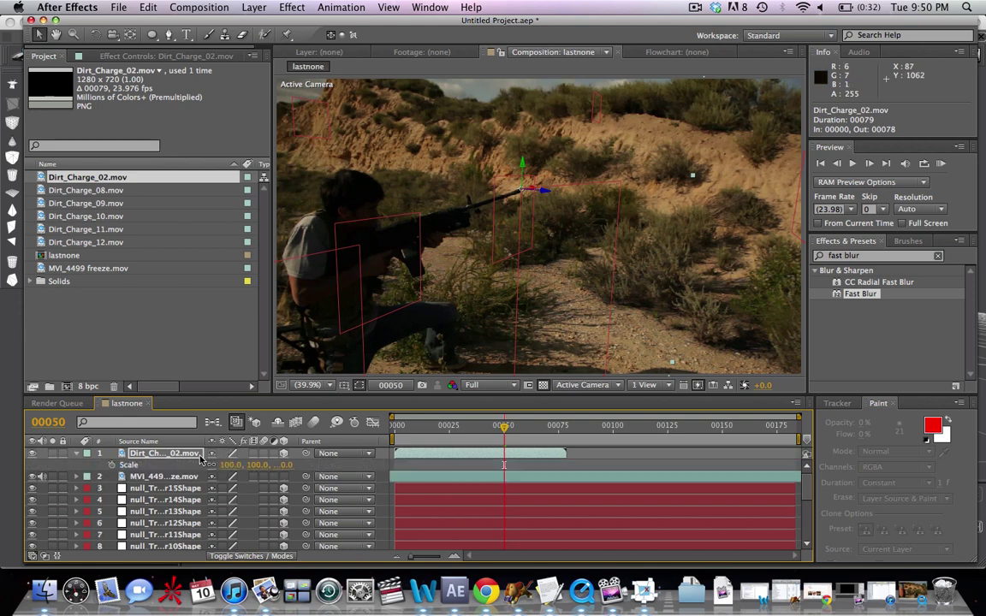
{"action": "left_click_drag", "start_coordinate": [231, 470], "coordinate": [168, 464]}
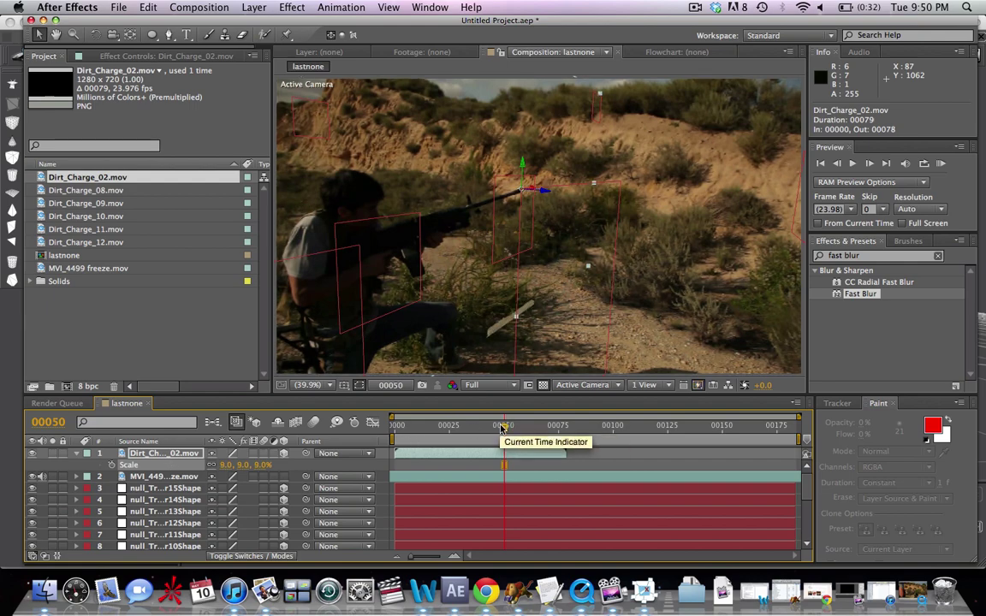
{"action": "left_click_drag", "start_coordinate": [504, 426], "coordinate": [443, 442]}
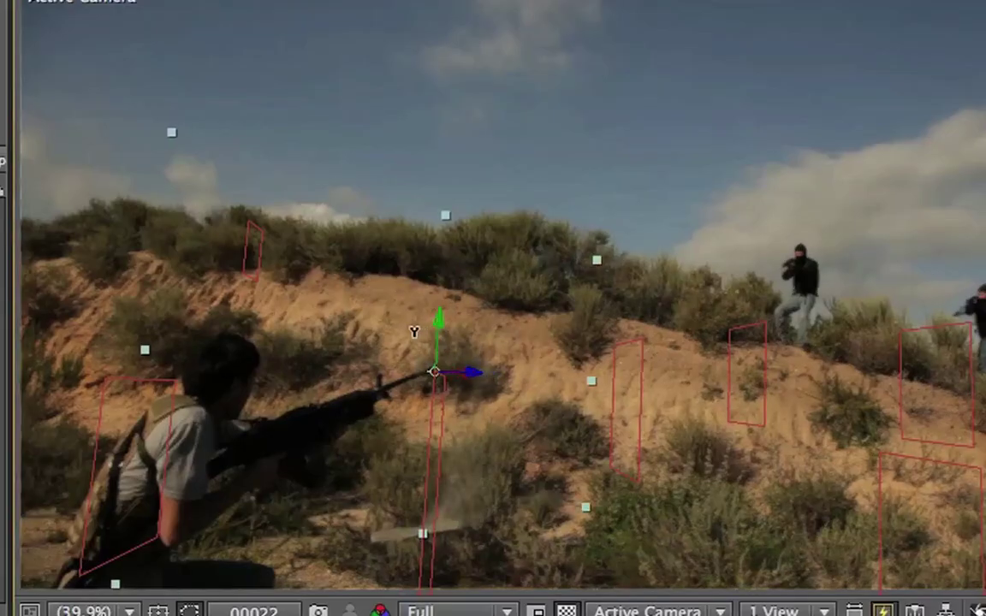
Rotate and tilt the dirt charge onto the ground beside the rifle, at -63.0, -46.7, -33.8
{"action": "left_click_drag", "start_coordinate": [414, 332], "coordinate": [400, 337]}
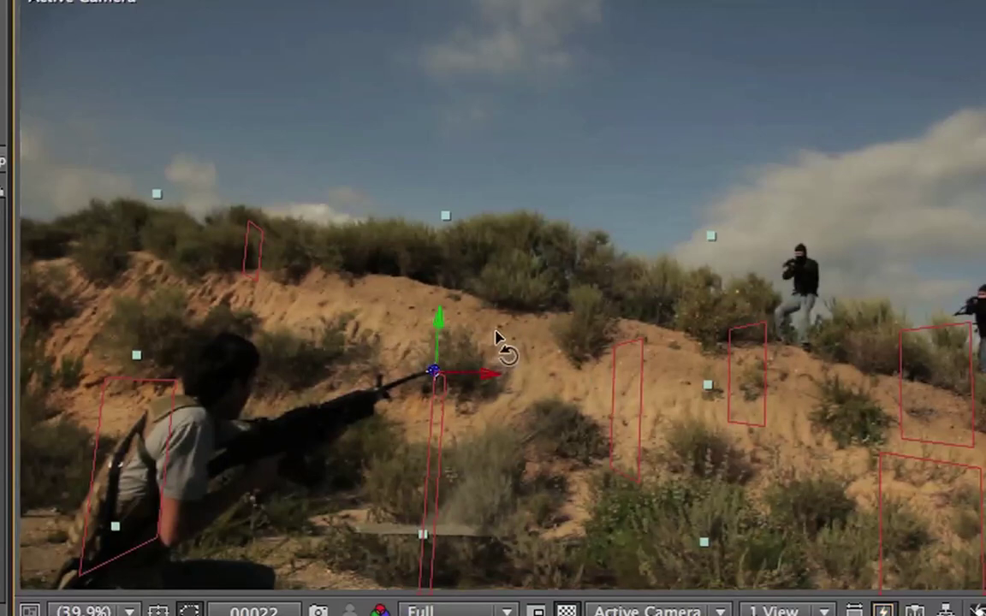
{"action": "mouse_move", "coordinate": [447, 335]}
{"action": "left_mouse_down"}
{"action": "mouse_move", "coordinate": [447, 343]}
{"action": "mouse_move", "coordinate": [445, 332]}
{"action": "left_mouse_up"}
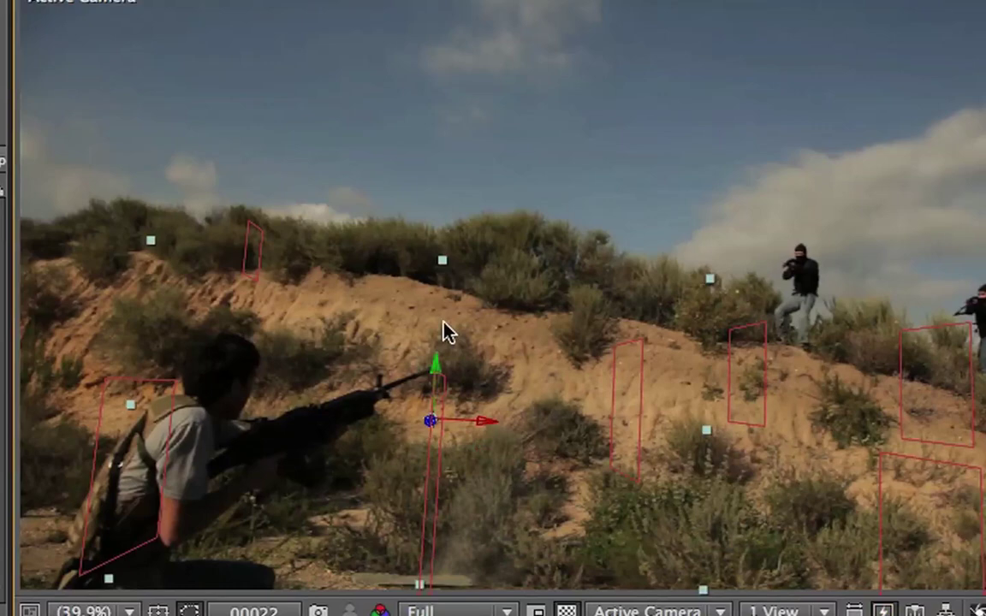
{"action": "key", "text": "Page_Up"}
{"action": "key", "text": "Page_Up"}
{"action": "key", "text": "Page_Up"}
{"action": "key", "text": "Page_Up"}
{"action": "key", "text": "Page_Up"}
{"action": "key", "text": "Page_Up"}
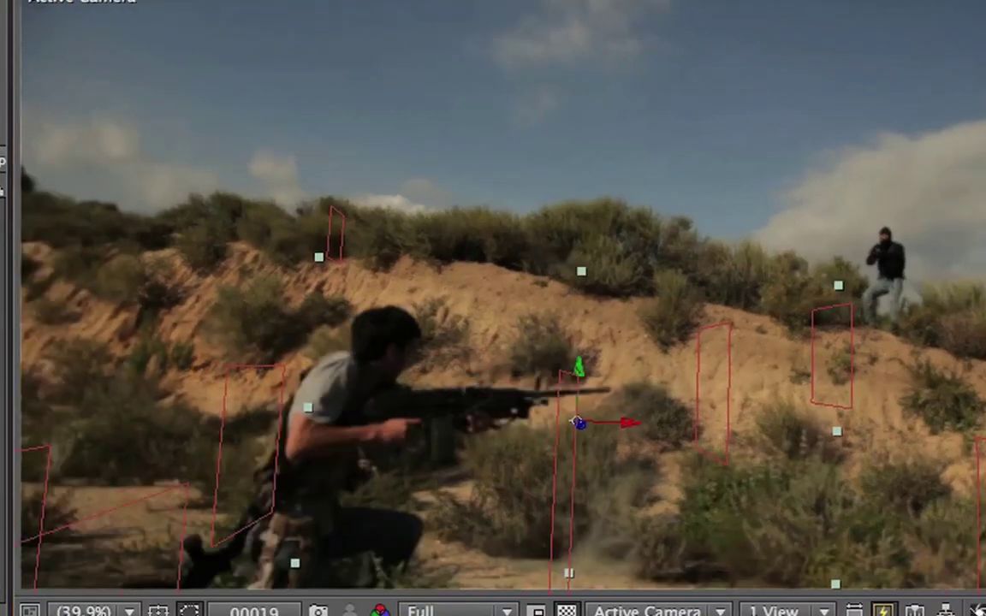
{"action": "key", "text": "Page_Up"}
{"action": "key", "text": "Page_Up"}
{"action": "key", "text": "Page_Up"}
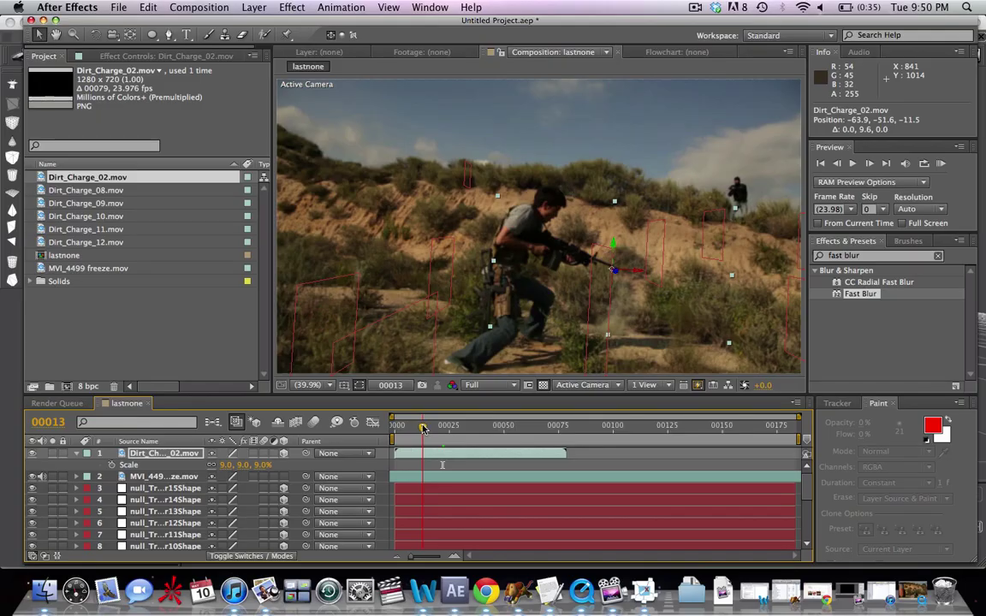
{"action": "key", "text": "Page_Up"}
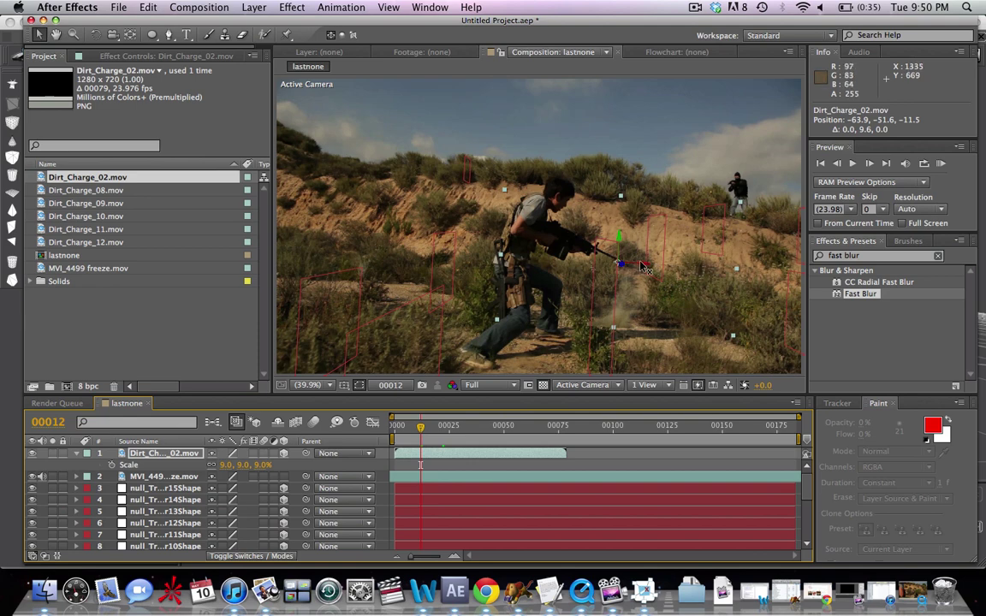
{"action": "left_click_drag", "start_coordinate": [647, 269], "coordinate": [667, 258]}
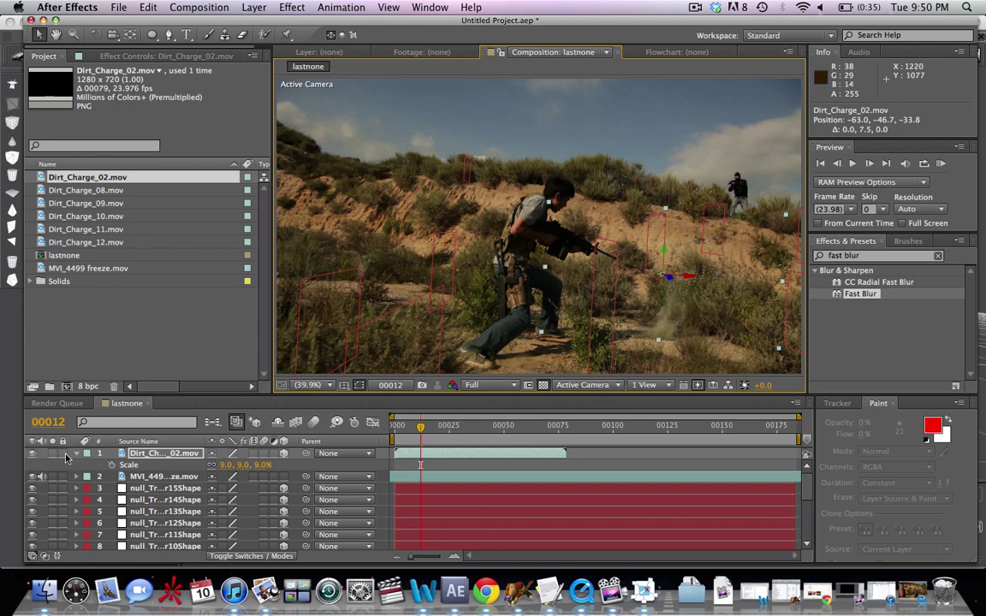
Delay the Dirt_Charge_02.mov layer's start by 5 frames
{"action": "left_click", "coordinate": [164, 476]}
{"action": "left_click", "coordinate": [168, 456]}
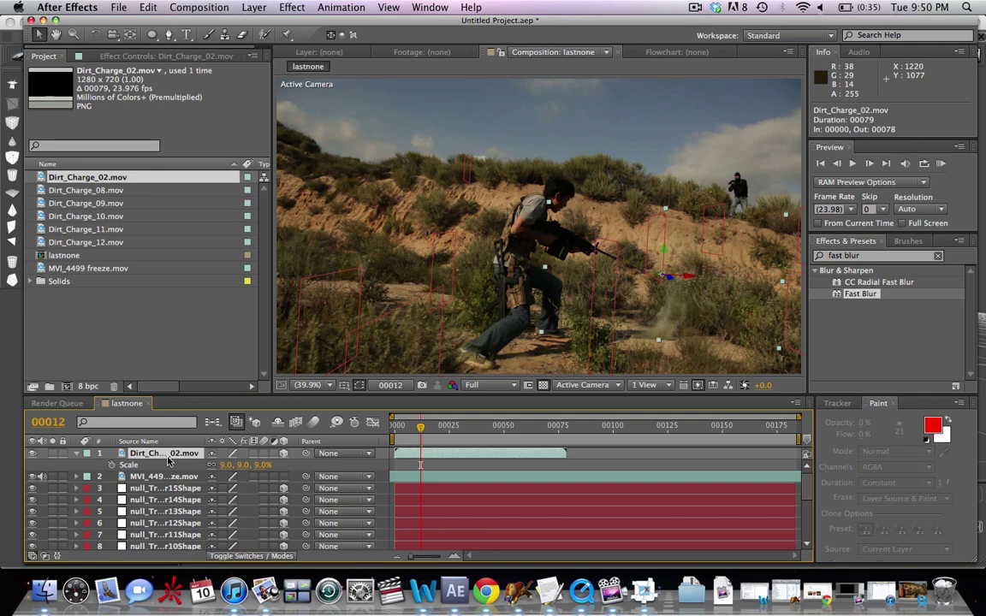
{"action": "left_click_drag", "start_coordinate": [431, 459], "coordinate": [450, 458]}
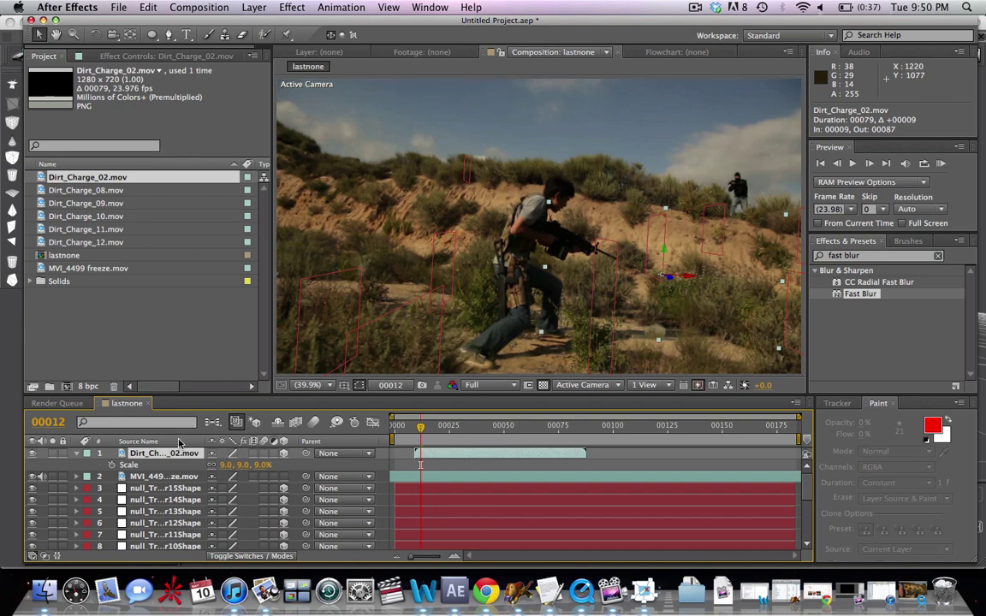
Auto-orient the Dirt_Charge_02 layer towards the camera, then scrub ahead to frame 31
{"action": "left_click", "coordinate": [252, 7]}
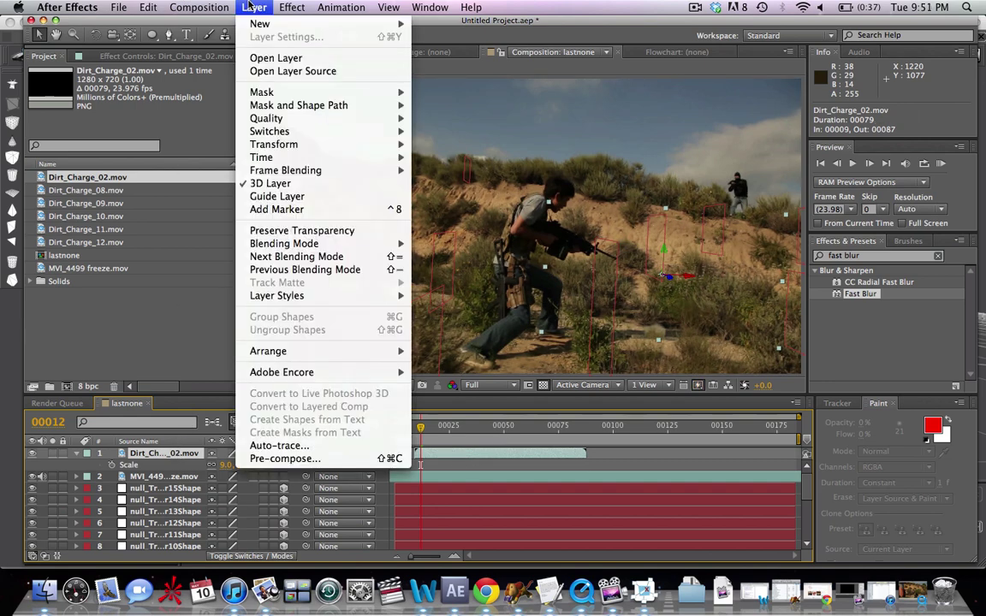
{"action": "mouse_move", "coordinate": [282, 144]}
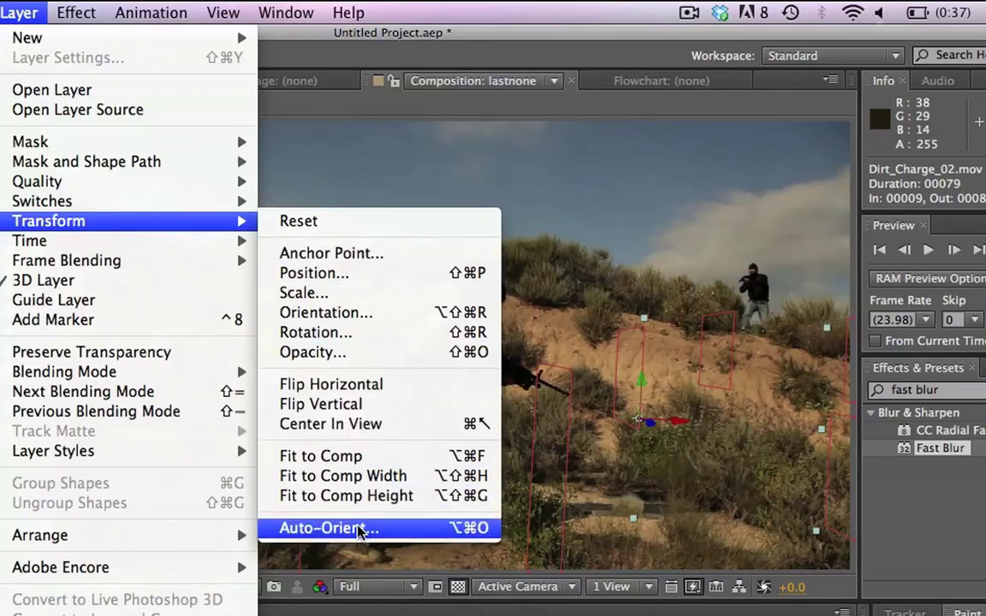
{"action": "left_click", "coordinate": [359, 529]}
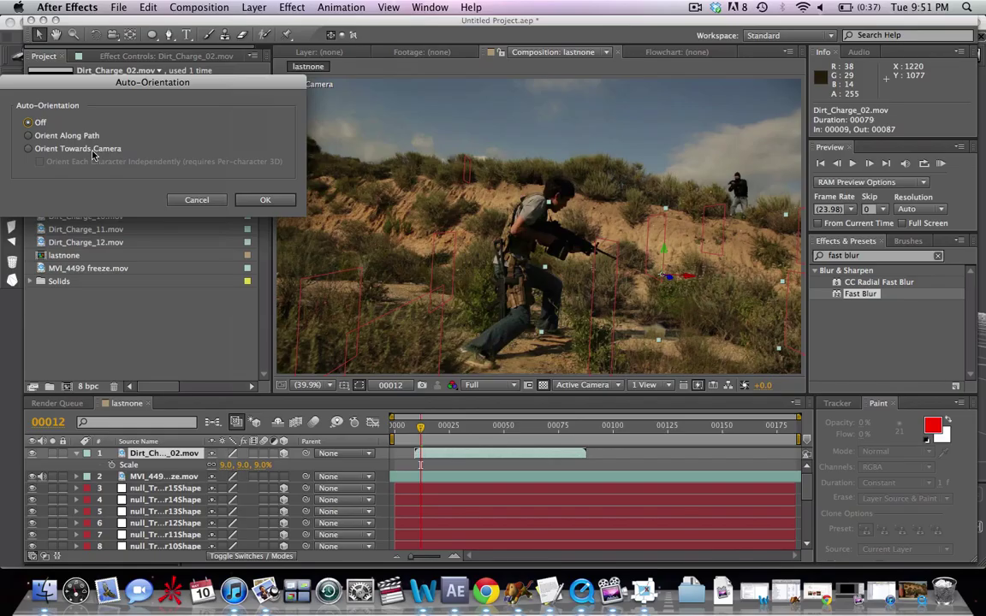
{"action": "left_click", "coordinate": [264, 201]}
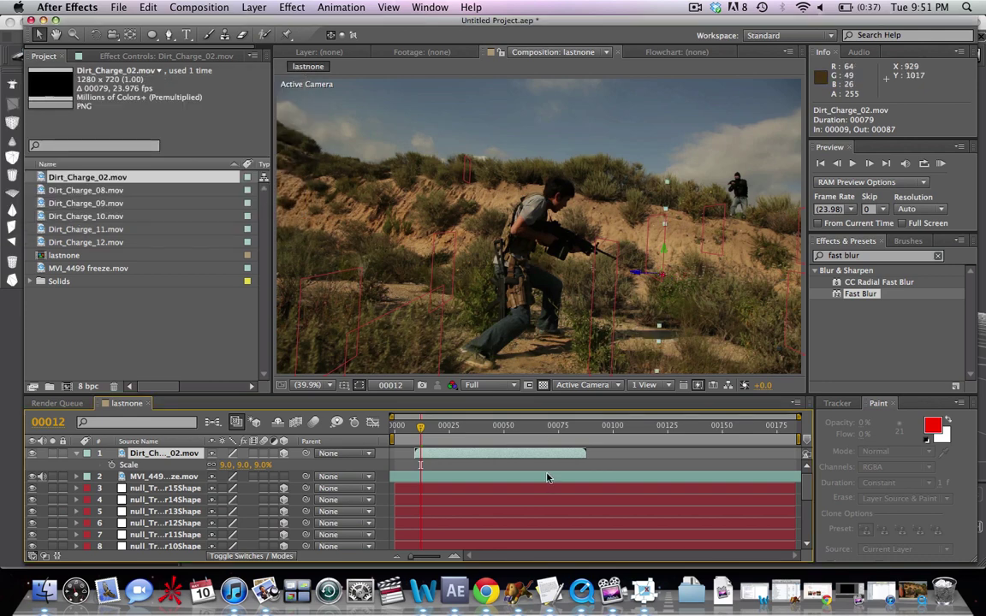
{"action": "key", "text": "w"}
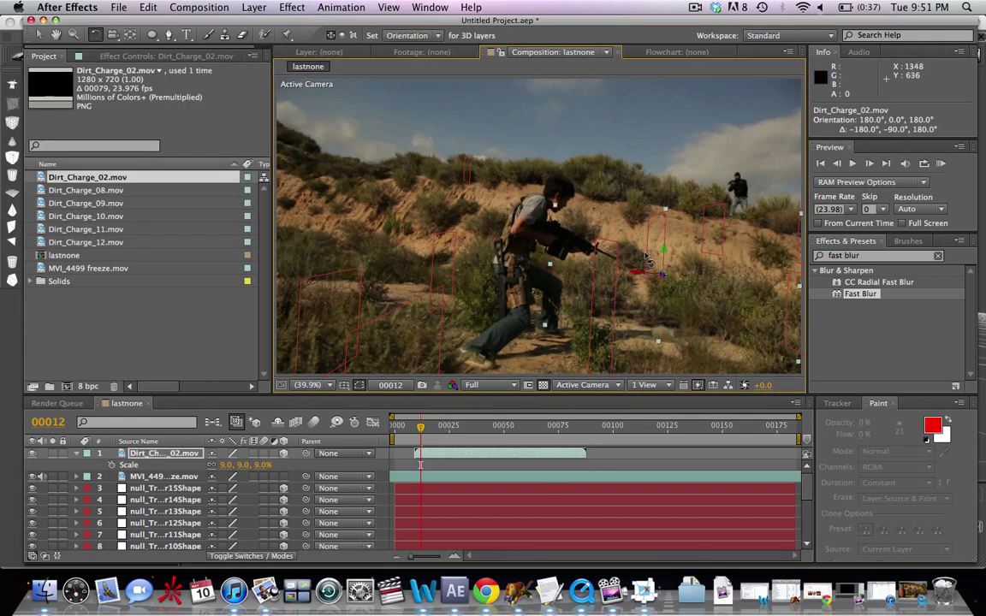
{"action": "left_click_drag", "start_coordinate": [421, 428], "coordinate": [489, 455]}
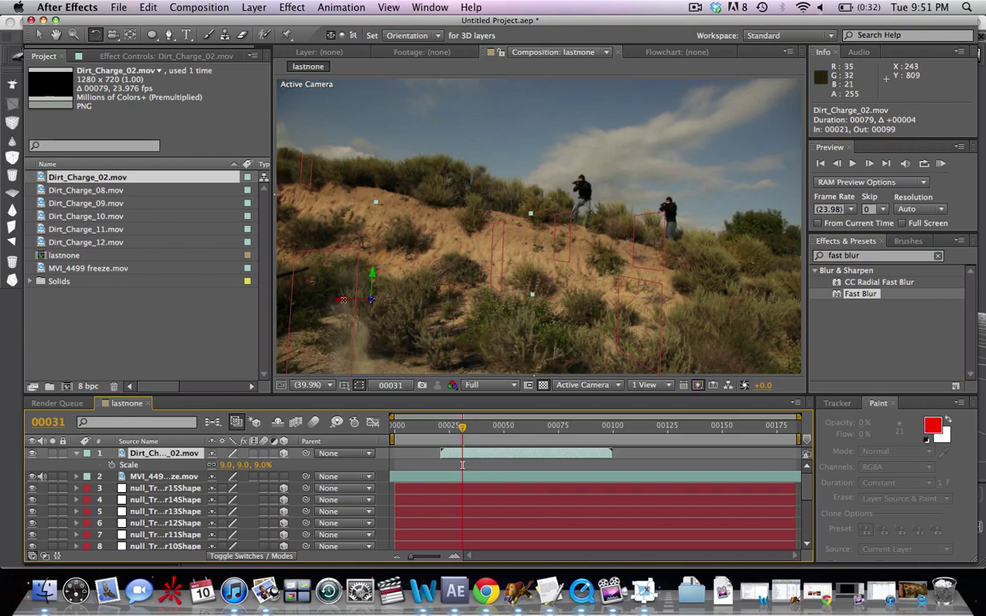
Nudge the dirt charge along the ground and set a Position keyframe at frame 31
{"action": "key", "text": "v"}
{"action": "left_click_drag", "start_coordinate": [342, 306], "coordinate": [407, 334]}
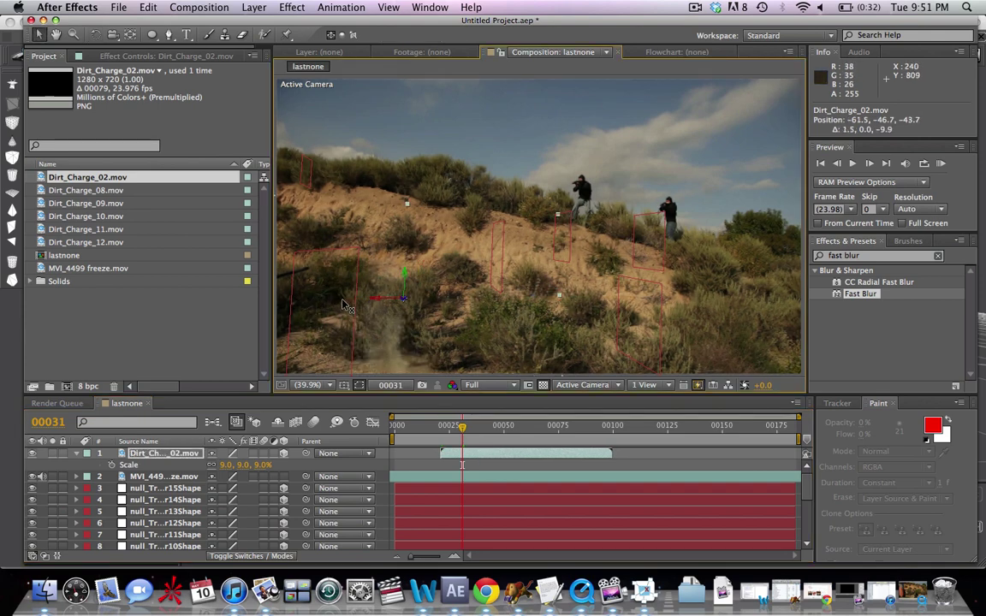
{"action": "key", "text": "alt+shift+p"}
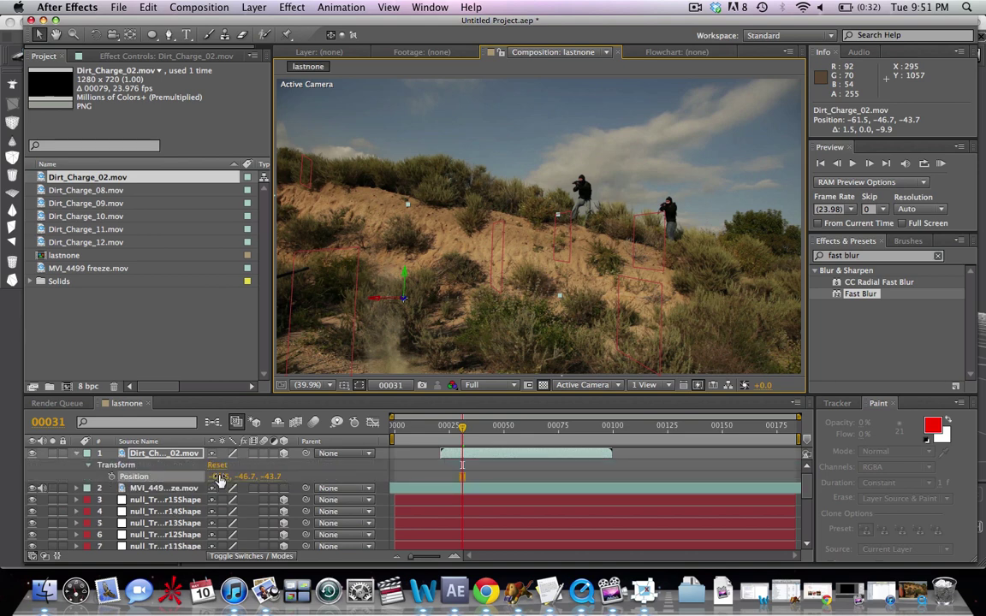
Scale the dirt charge to 15% and move it into place at -60.1, -56.6, -43.6
{"action": "key", "text": "s"}
{"action": "left_click_drag", "start_coordinate": [227, 470], "coordinate": [232, 470]}
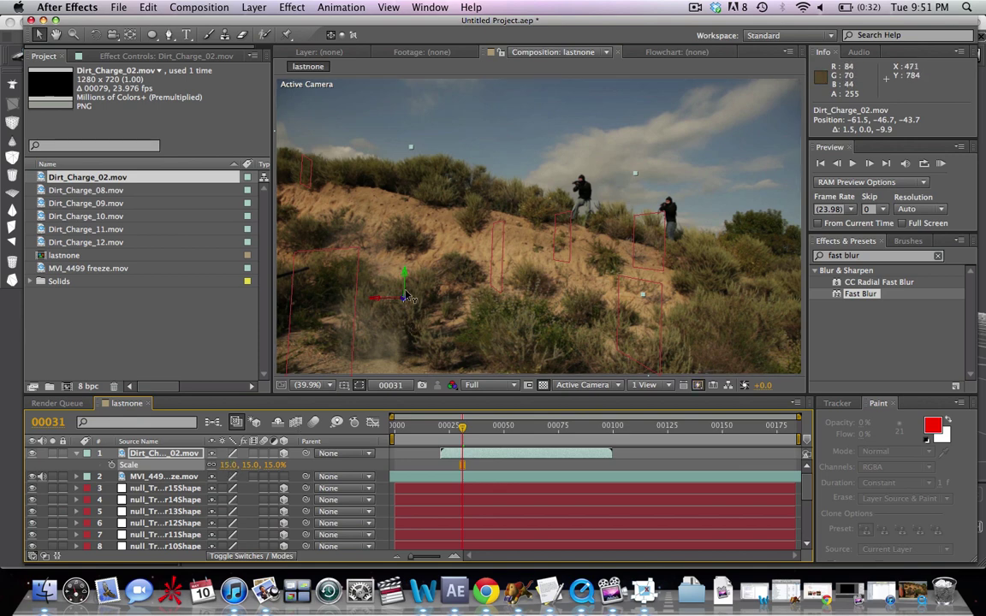
{"action": "mouse_move", "coordinate": [407, 297]}
{"action": "left_mouse_down"}
{"action": "mouse_move", "coordinate": [411, 154]}
{"action": "mouse_move", "coordinate": [408, 292]}
{"action": "left_mouse_up"}
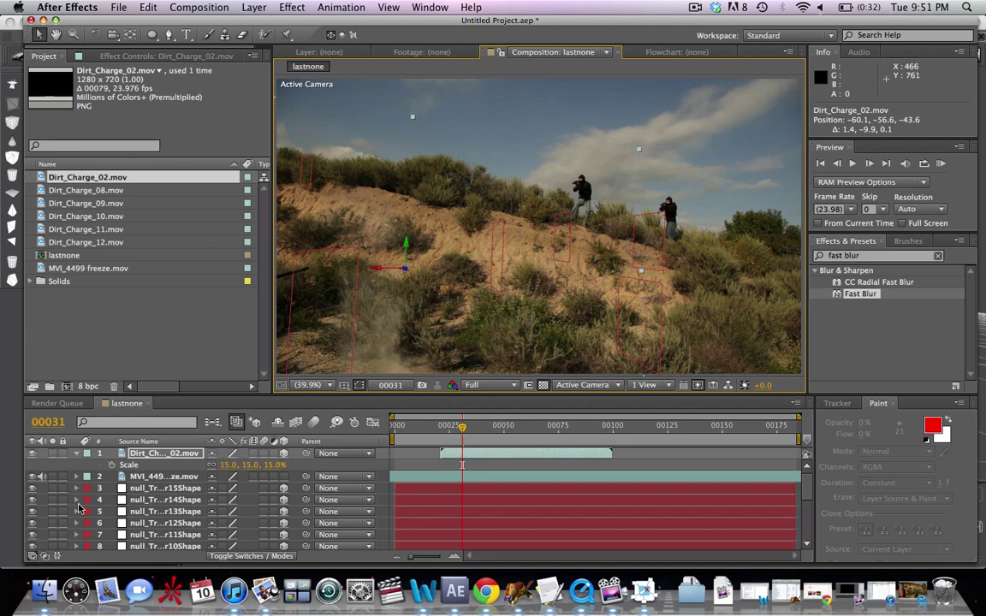
Duplicate Dirt_Charge_02 and freeze the top copy at frame 31 with Freeze Frame
{"action": "left_click", "coordinate": [172, 476]}
{"action": "left_click", "coordinate": [172, 462]}
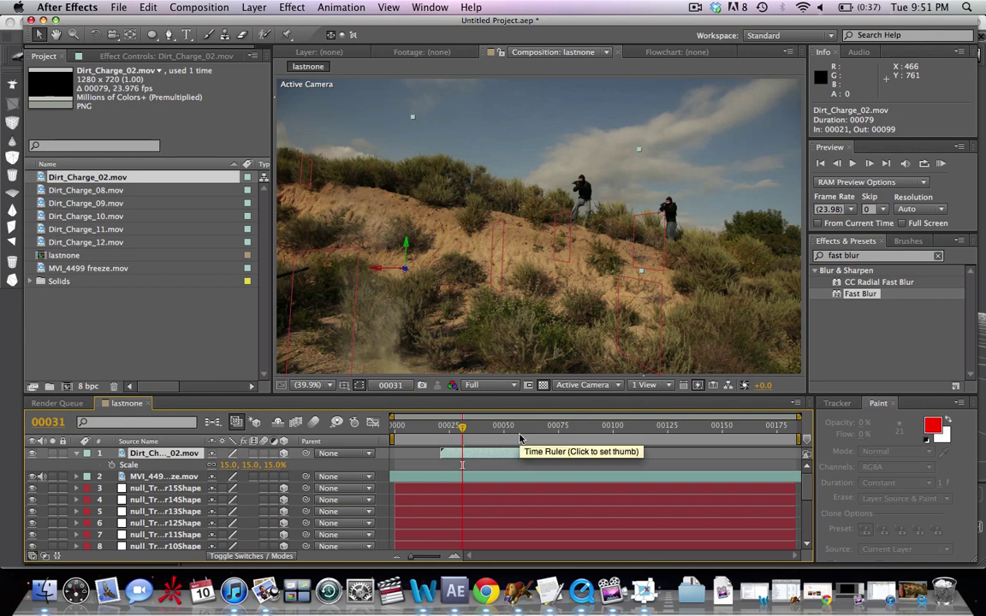
{"action": "key", "text": "super+d"}
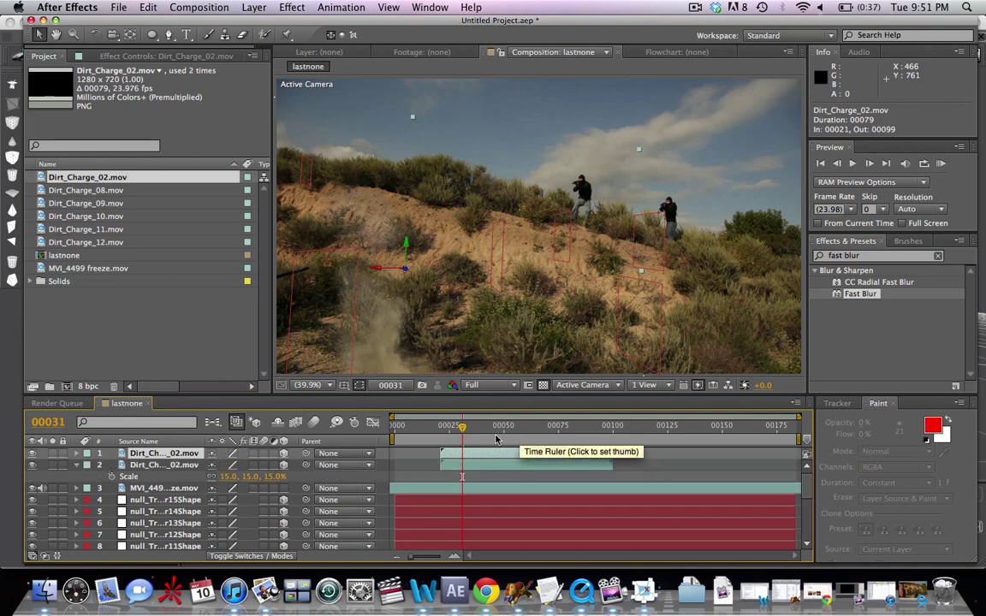
{"action": "right_click", "coordinate": [132, 458]}
{"action": "mouse_move", "coordinate": [241, 212]}
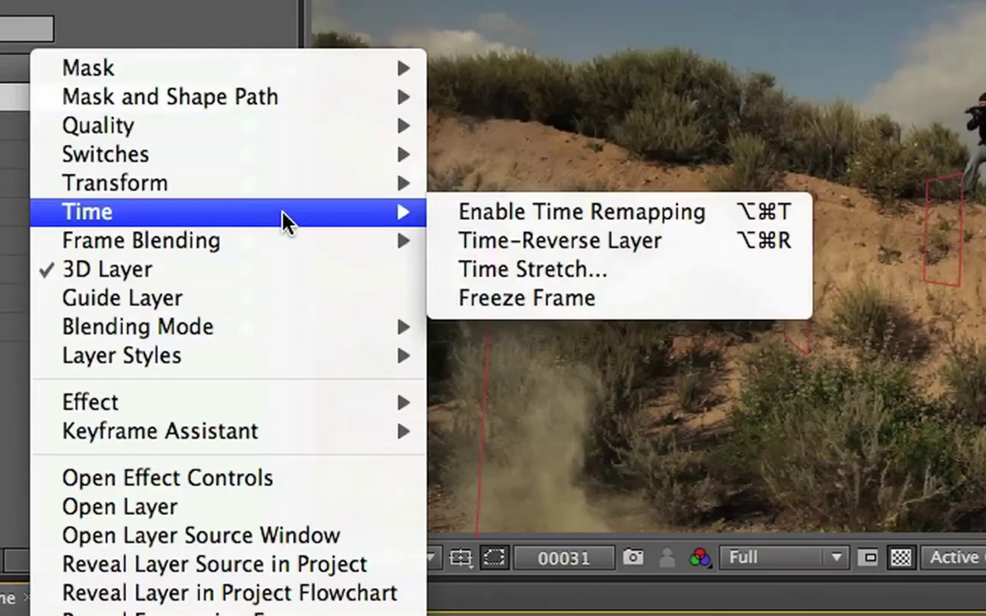
{"action": "left_click", "coordinate": [510, 295]}
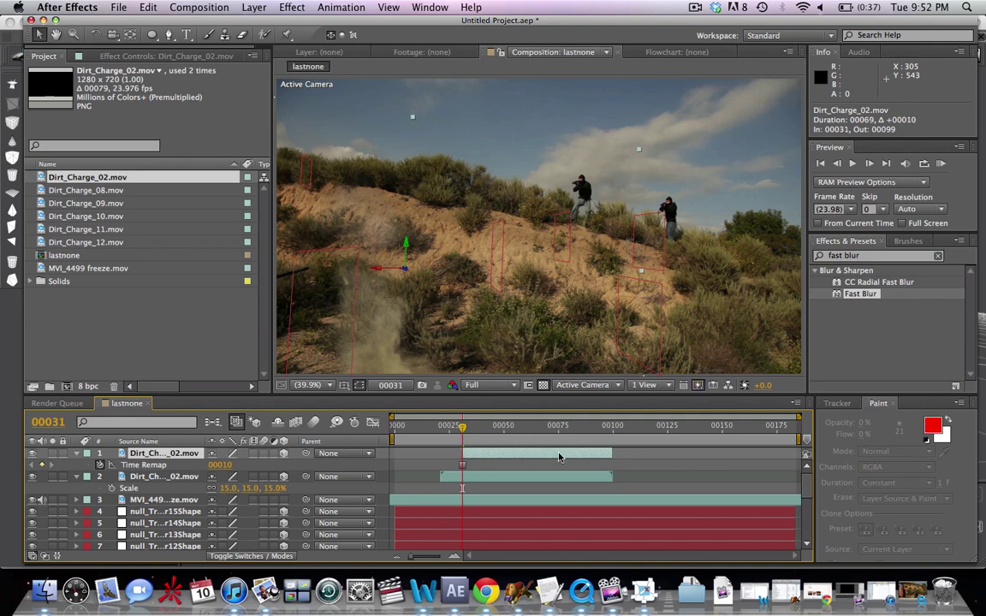
Trim the moving dirt charge copy's out point to frame 30
{"action": "left_click", "coordinate": [614, 476]}
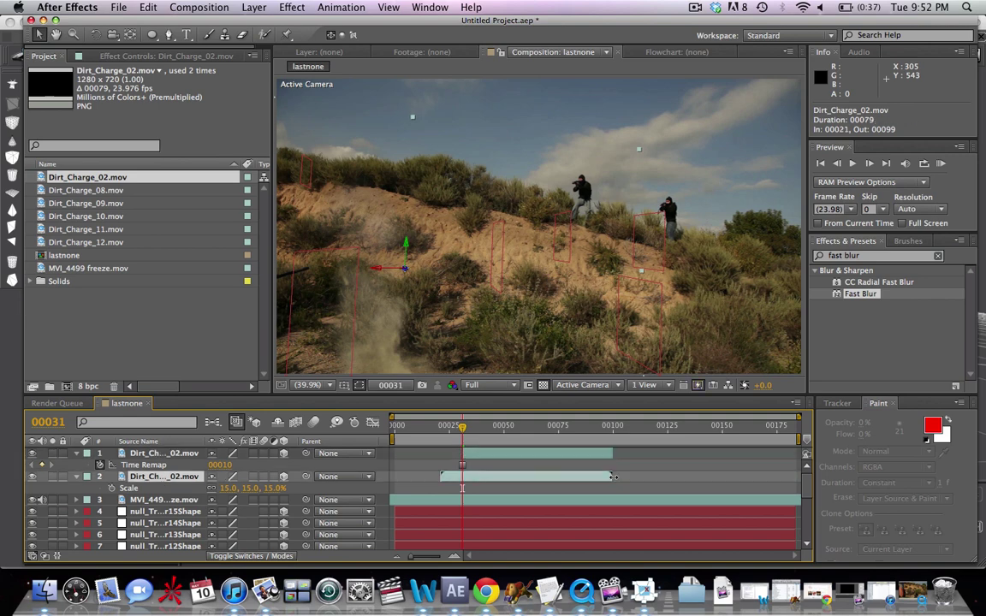
{"action": "left_click_drag", "start_coordinate": [463, 488], "coordinate": [464, 488]}
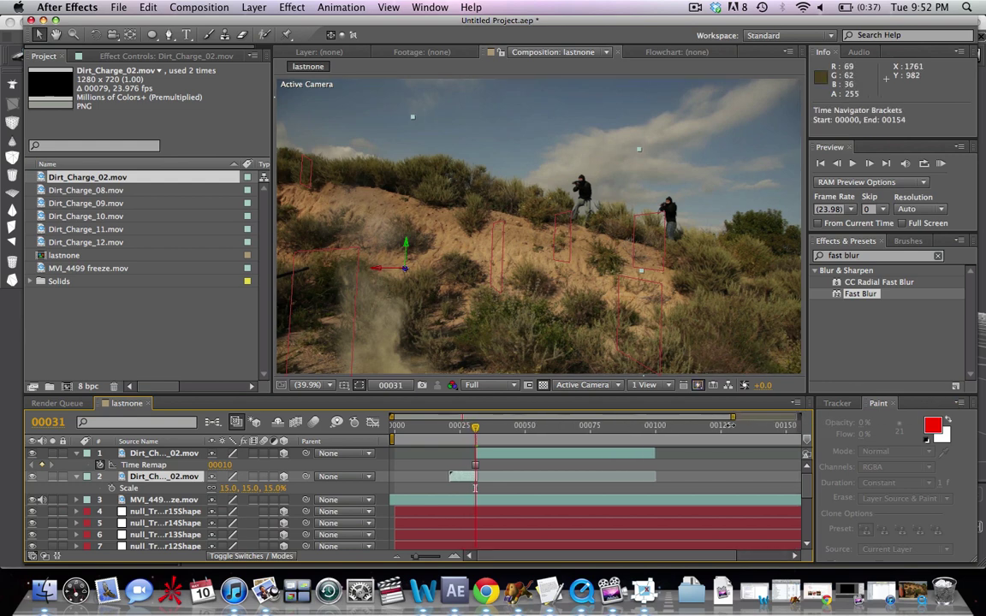
{"action": "left_click_drag", "start_coordinate": [800, 417], "coordinate": [501, 437]}
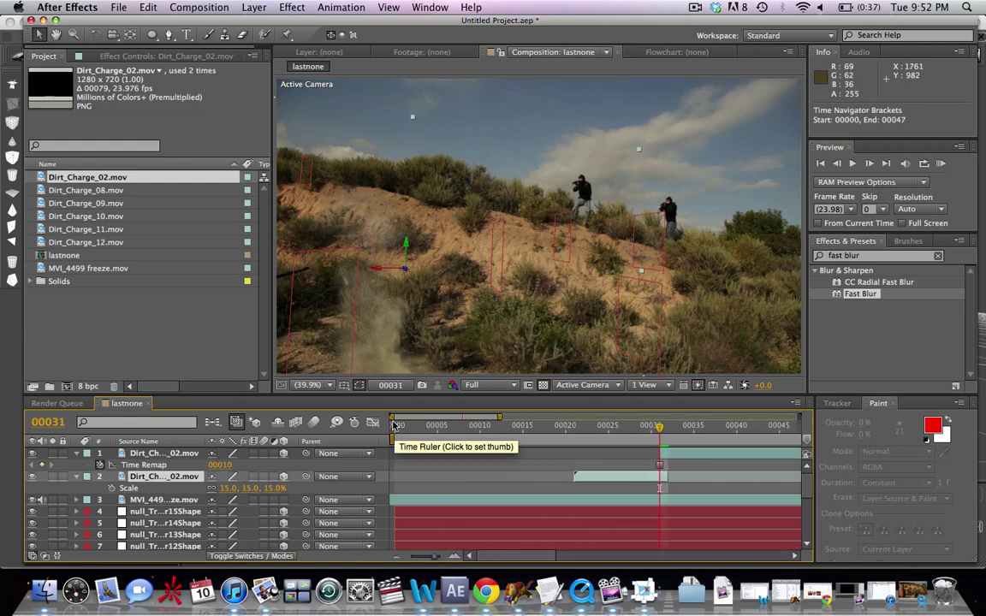
{"action": "left_click_drag", "start_coordinate": [392, 417], "coordinate": [447, 417]}
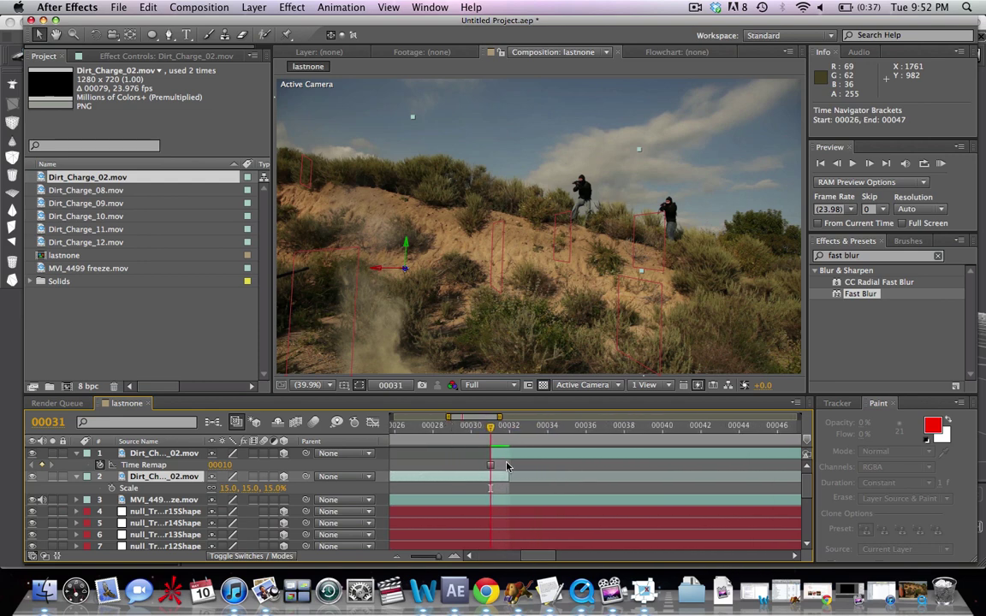
{"action": "left_click_drag", "start_coordinate": [508, 475], "coordinate": [493, 479]}
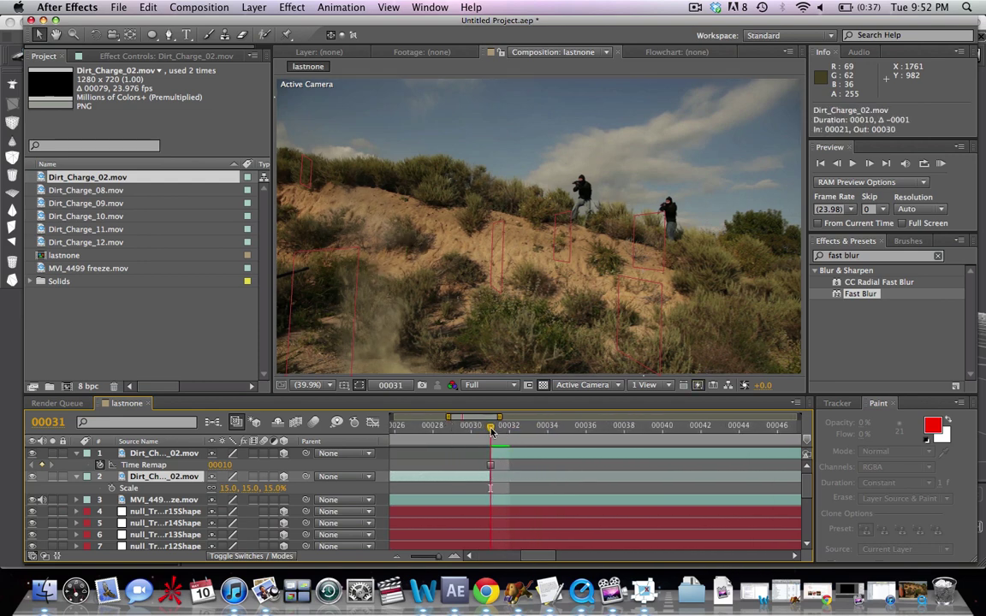
Scrub around the freeze point and run a RAM Preview of the lastnone comp
{"action": "left_click_drag", "start_coordinate": [476, 436], "coordinate": [547, 435]}
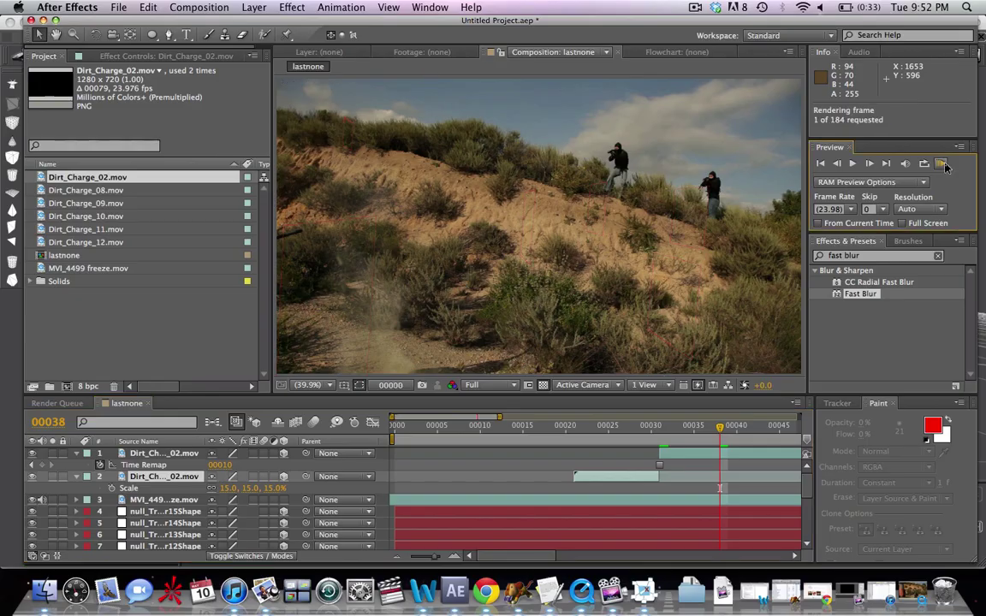
{"action": "left_click", "coordinate": [985, 207]}
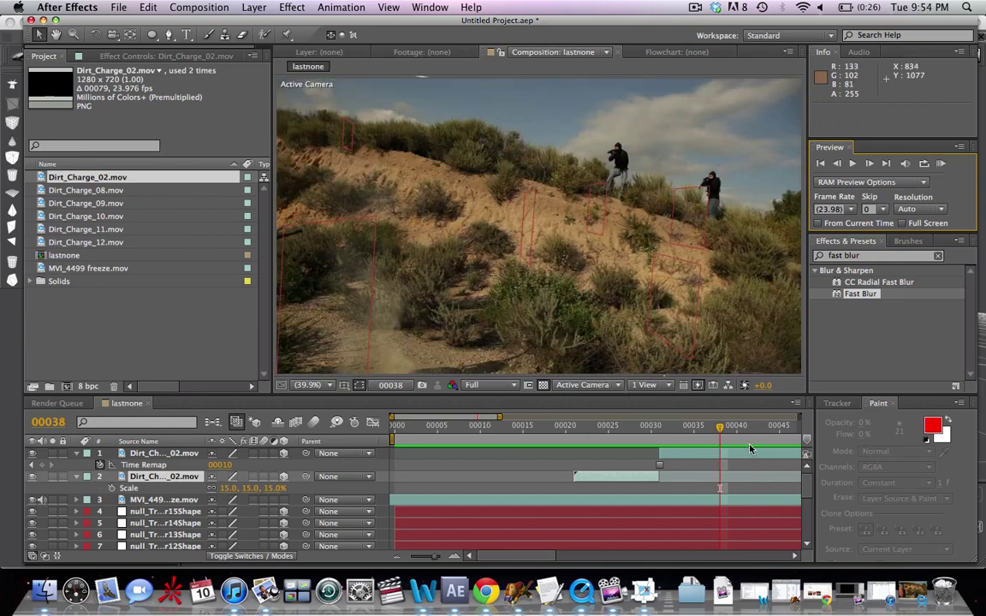
{"action": "left_click_drag", "start_coordinate": [725, 432], "coordinate": [576, 426]}
{"action": "key", "text": "space"}
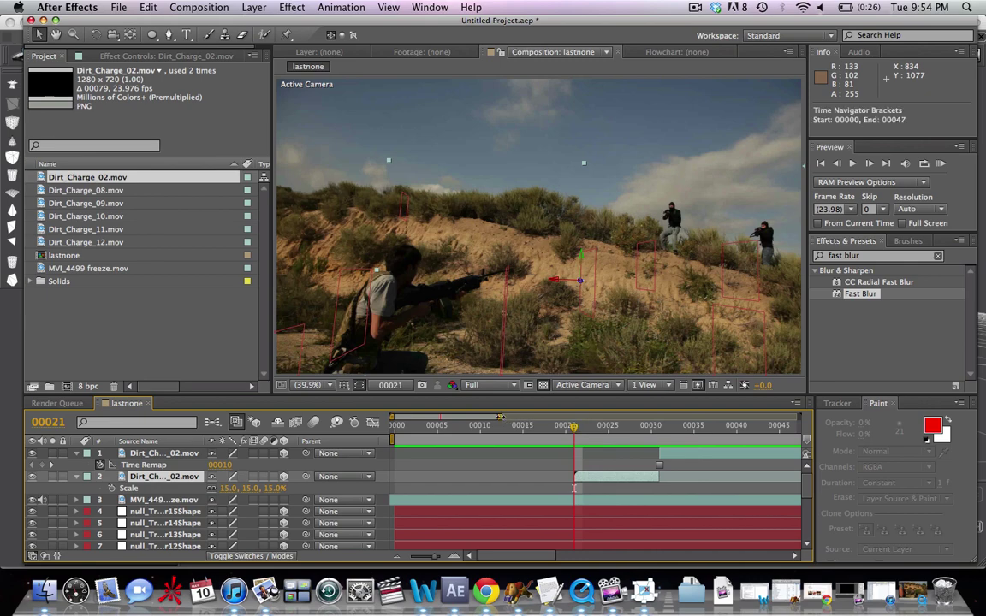
{"action": "left_click_drag", "start_coordinate": [501, 416], "coordinate": [729, 438]}
{"action": "left_click_drag", "start_coordinate": [584, 438], "coordinate": [469, 444]}
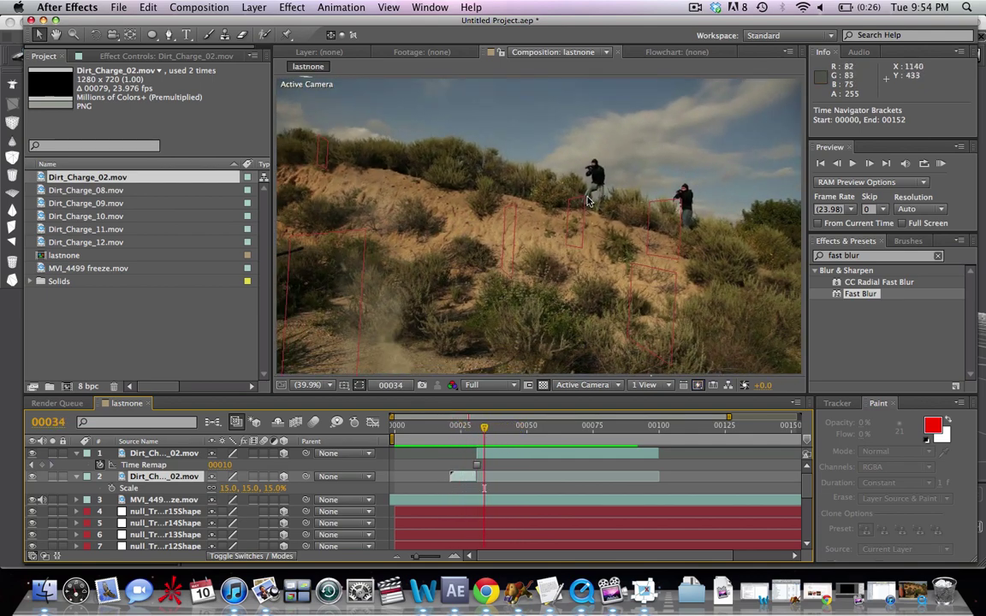
{"action": "left_click", "coordinate": [588, 202]}
{"action": "left_click", "coordinate": [170, 512]}
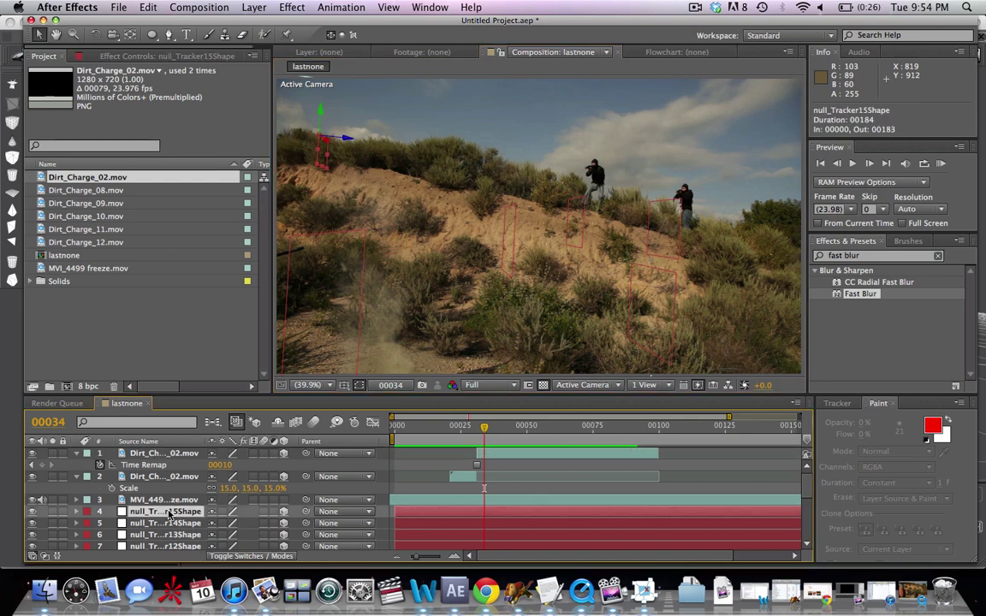
{"action": "key", "text": "super+Down"}
{"action": "key", "text": "super+Down"}
{"action": "key", "text": "super+Down"}
{"action": "key", "text": "super+Down"}
{"action": "key", "text": "super+Down"}
{"action": "key", "text": "super+Down"}
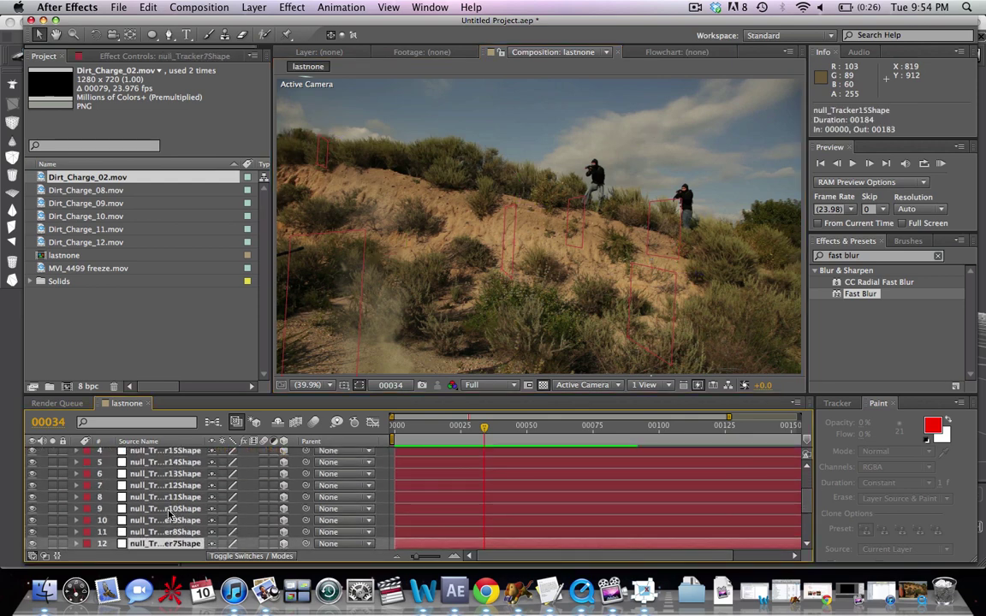
{"action": "scroll", "coordinate": [170, 512], "scroll_direction": "down", "scroll_amount": 2}
{"action": "left_click", "coordinate": [171, 512]}
{"action": "key", "text": "super+Down"}
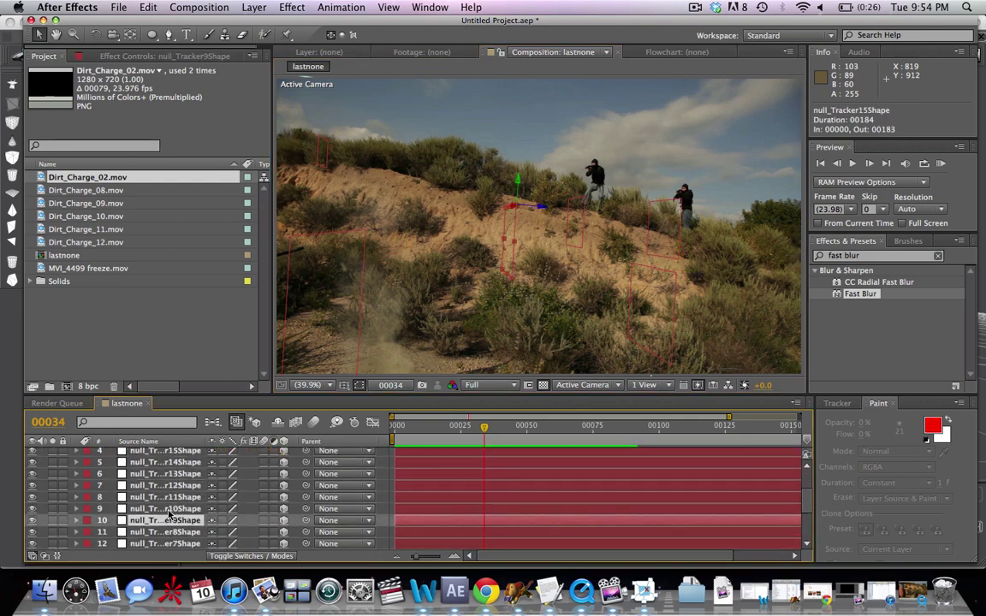
{"action": "key", "text": "space"}
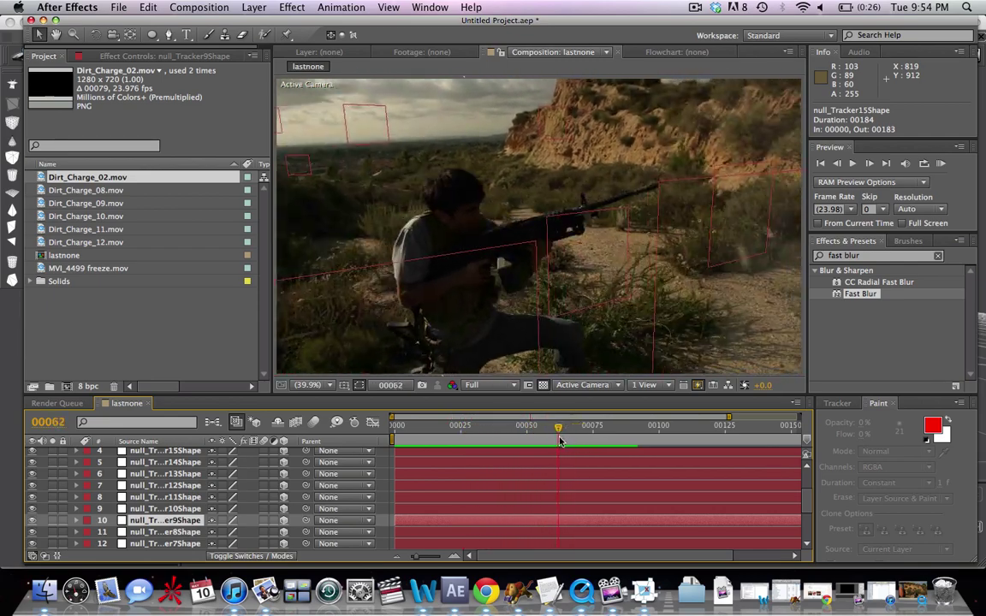
Scrub through the shot from frame 42, then restore the bullet time.mov window in QuickTime Player
{"action": "left_click", "coordinate": [657, 187]}
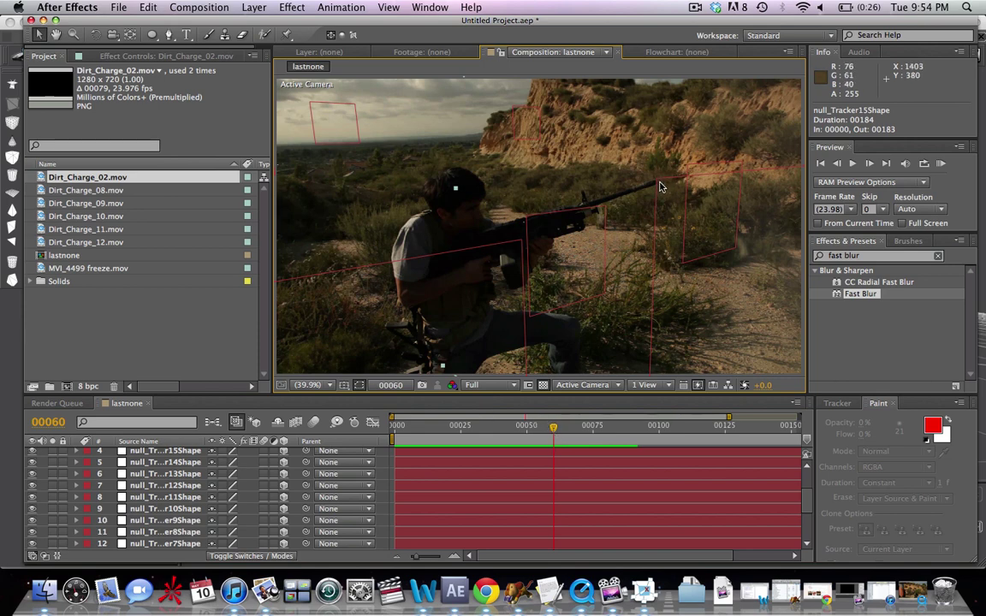
{"action": "mouse_move", "coordinate": [517, 428]}
{"action": "left_mouse_down"}
{"action": "mouse_move", "coordinate": [496, 428]}
{"action": "mouse_move", "coordinate": [505, 428]}
{"action": "left_mouse_up"}
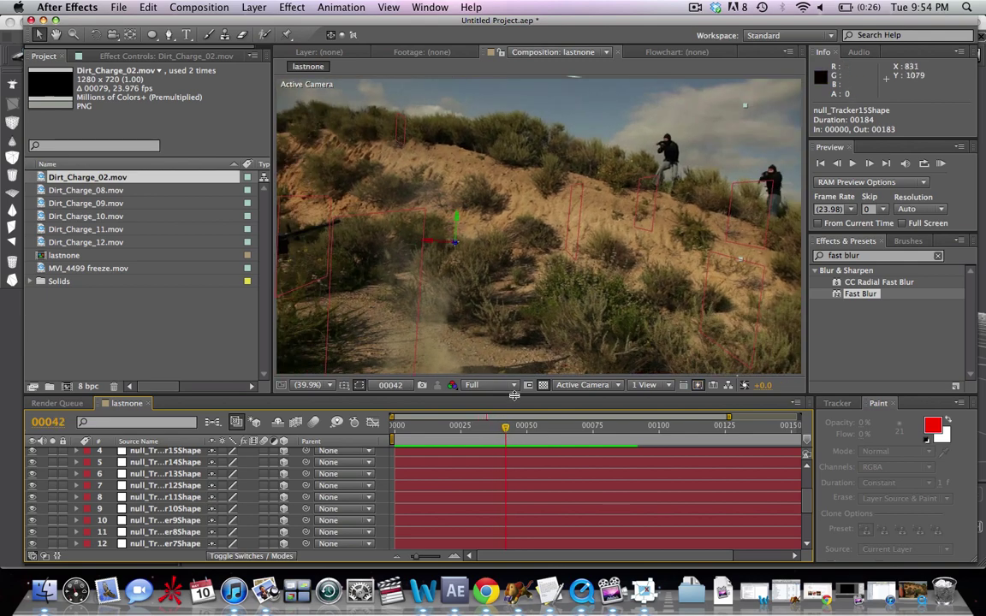
{"action": "left_click_drag", "start_coordinate": [509, 428], "coordinate": [456, 430]}
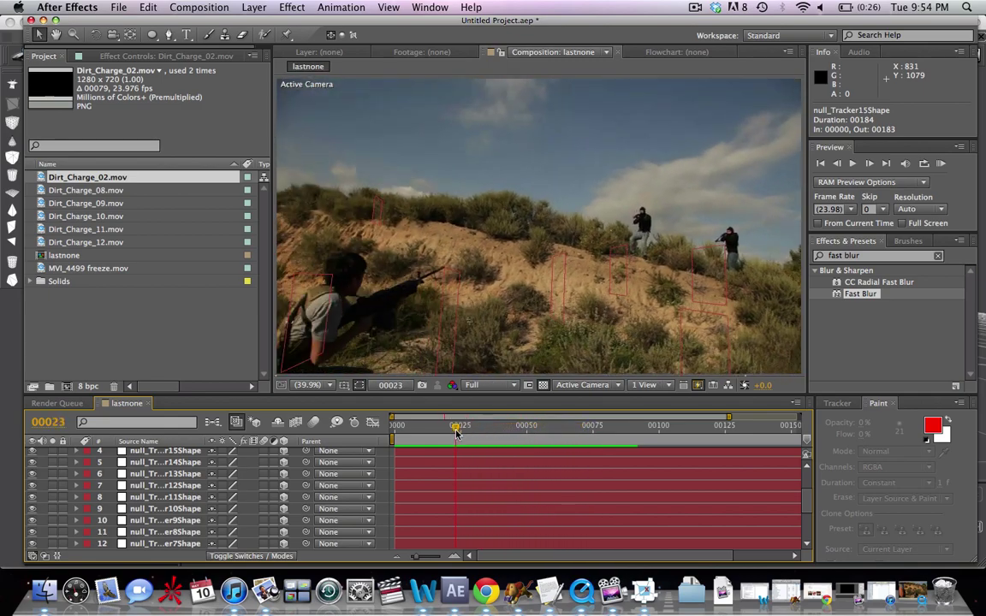
{"action": "left_click", "coordinate": [581, 591]}
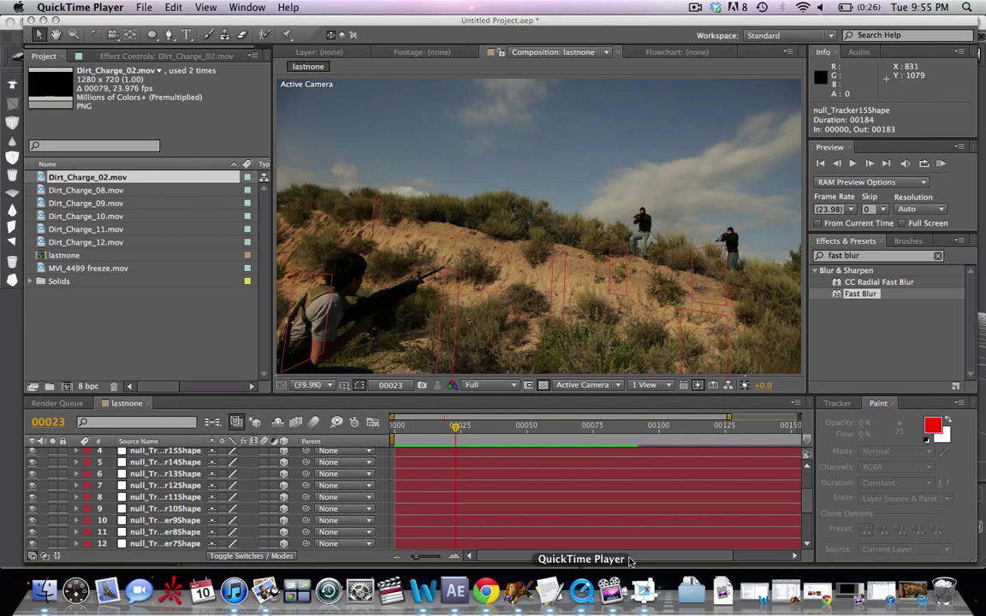
{"action": "left_click", "coordinate": [909, 591]}
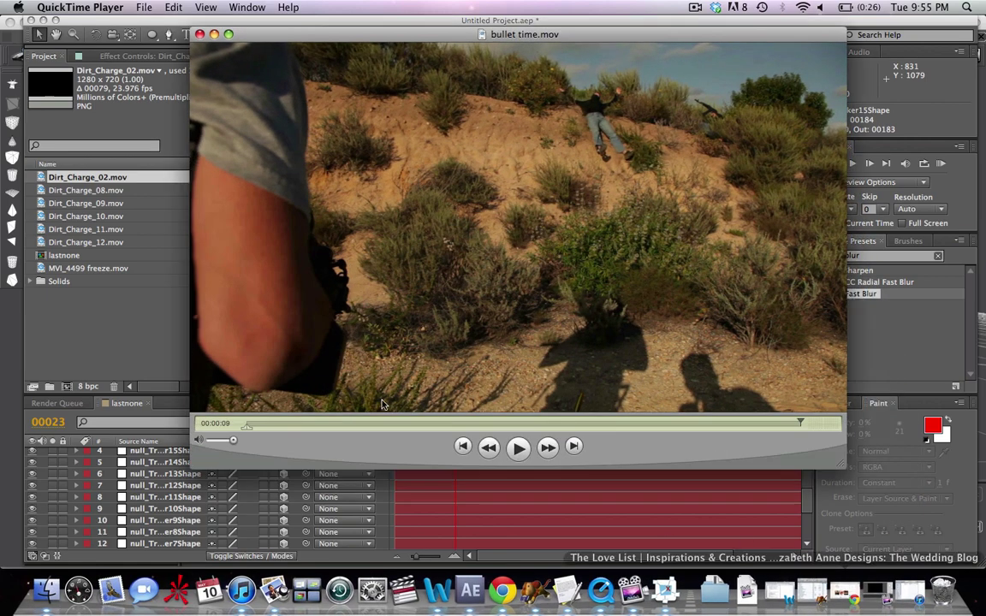